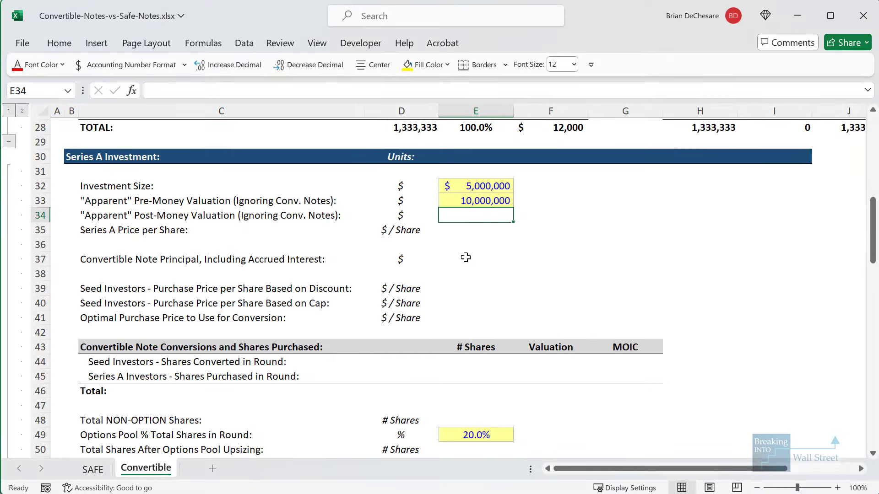
Enter the post-money valuation in E34 as =E32+E33, giving 15,000,000
text(=)
key(Up)
key(Up)
text(+)
key(Up)
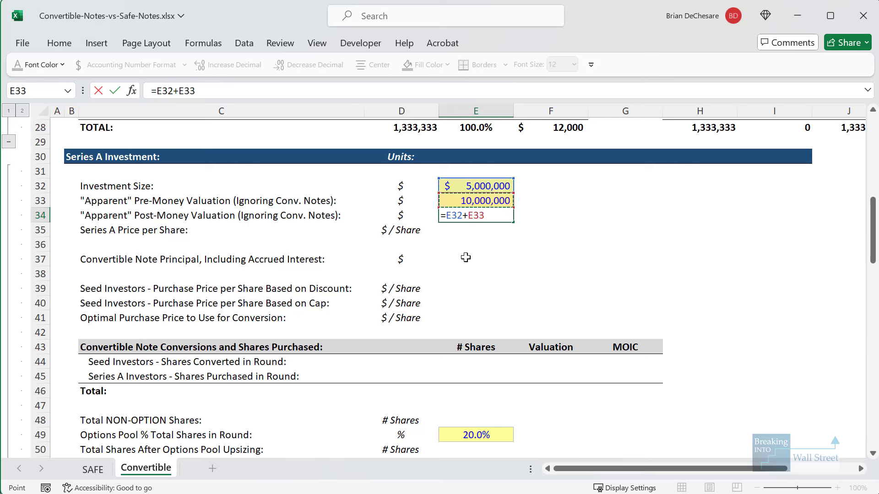
key(ctrl+Return)
key(Down)
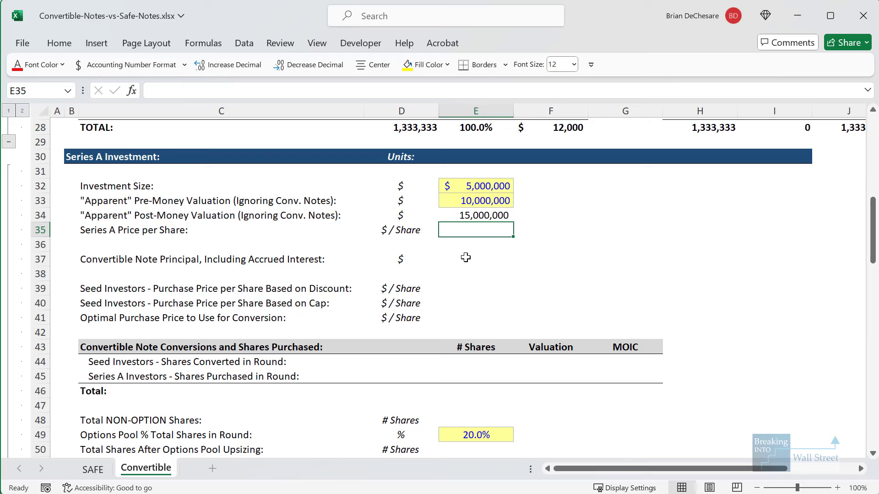
Compute the Series A price per share in E35 as =E33/J28, giving $7.50
text(=)
key(Up)
key(Up)
text(/)
scroll(597, 224, up, 3)
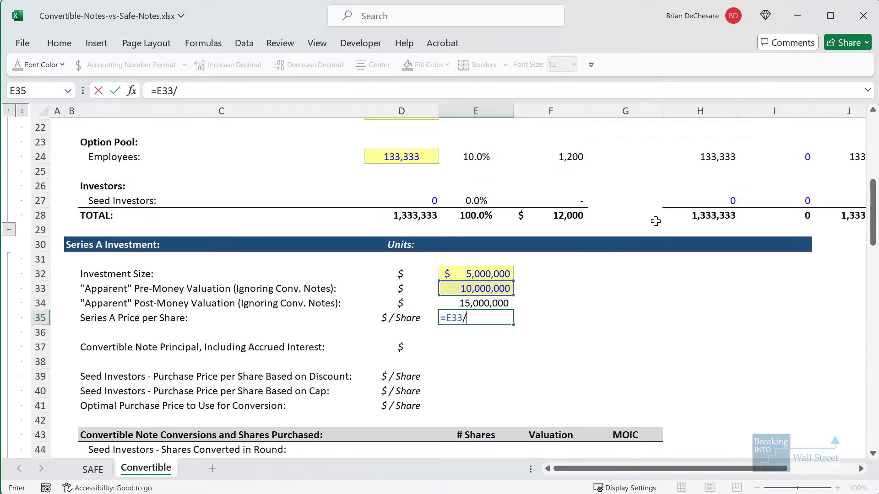
click(666, 230)
key(Right)
key(Right)
key(Right)
key(Down)
key(Down)
key(Left)
scroll(677, 239, up, 1)
key(ctrl+Return)
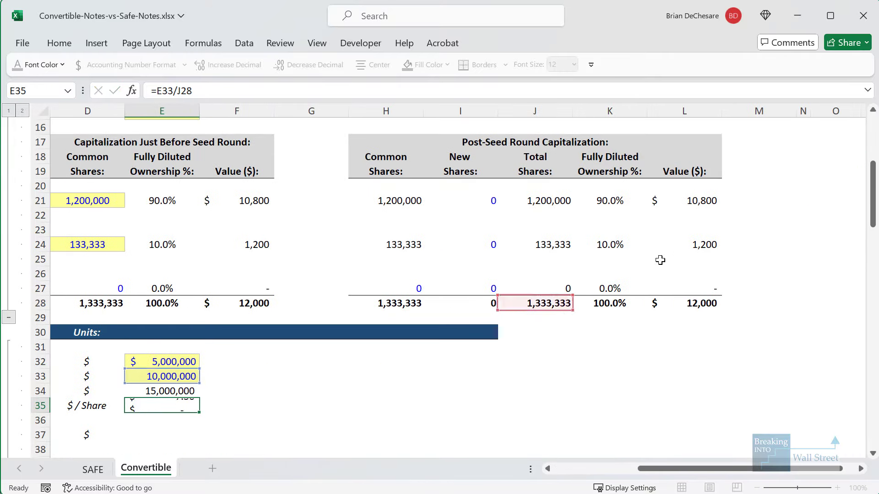
Begin a formula in the convertible note principal cell E37
key(Left)
key(Home)
click(475, 351)
scroll(475, 353, down, 1)
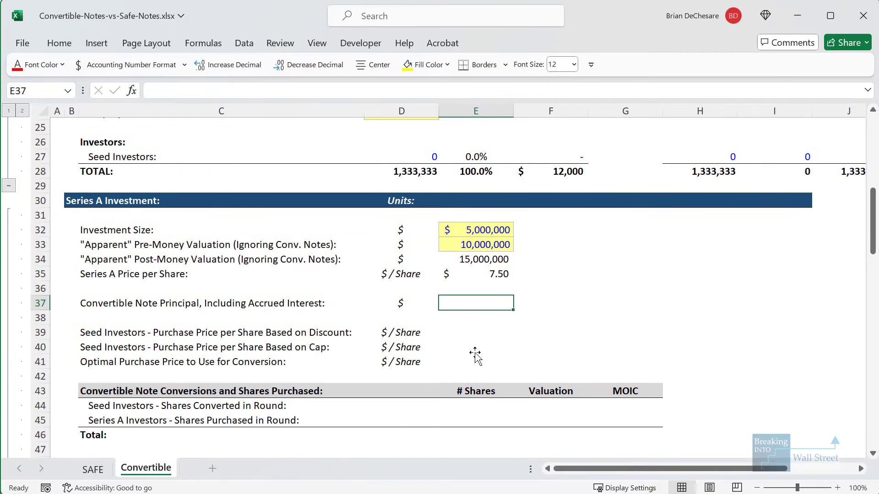
text(=)
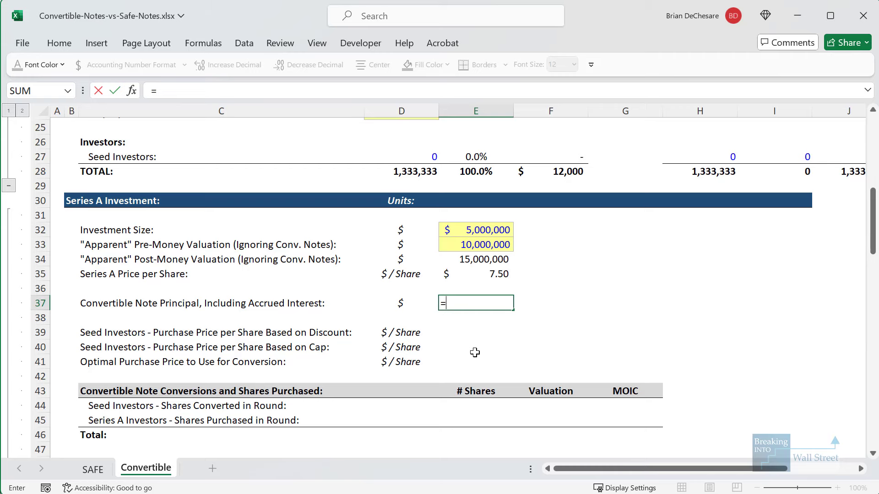
Enter =E10*(1+E14)^E15 in E37 for a note principal of 2,420,000
scroll(474, 351, up, 8)
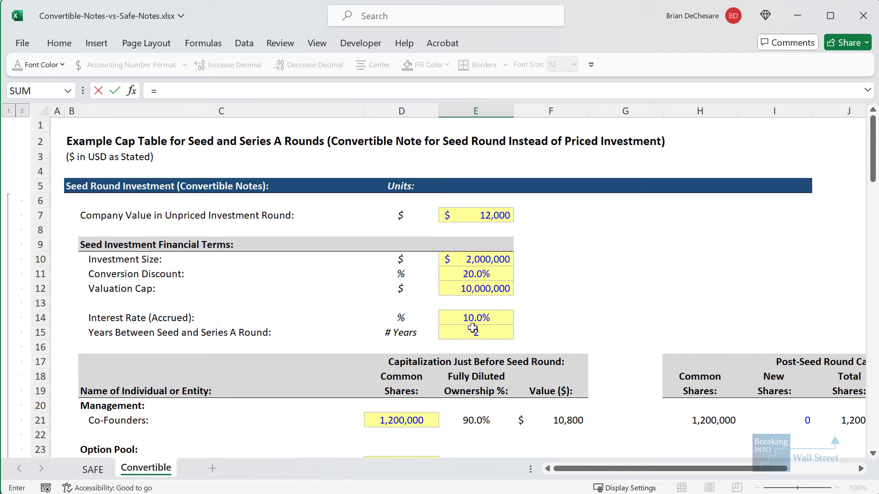
click(500, 260)
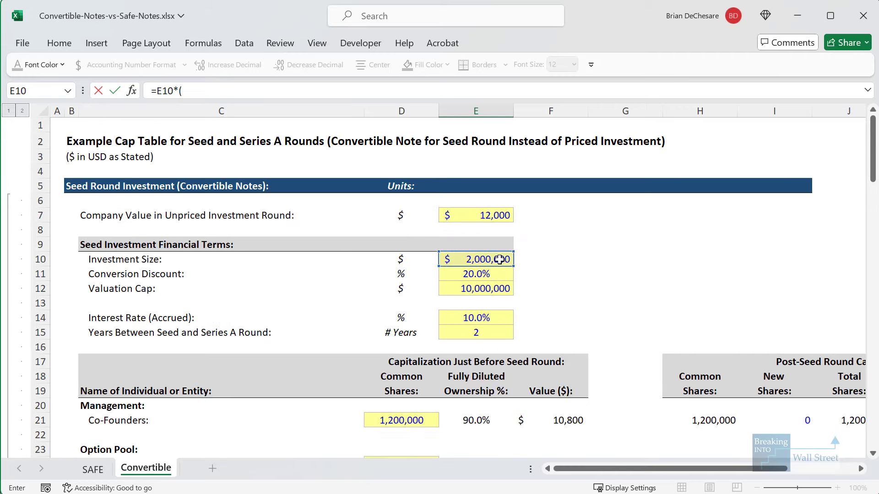
text(*(1+)
scroll(492, 268, down, 1)
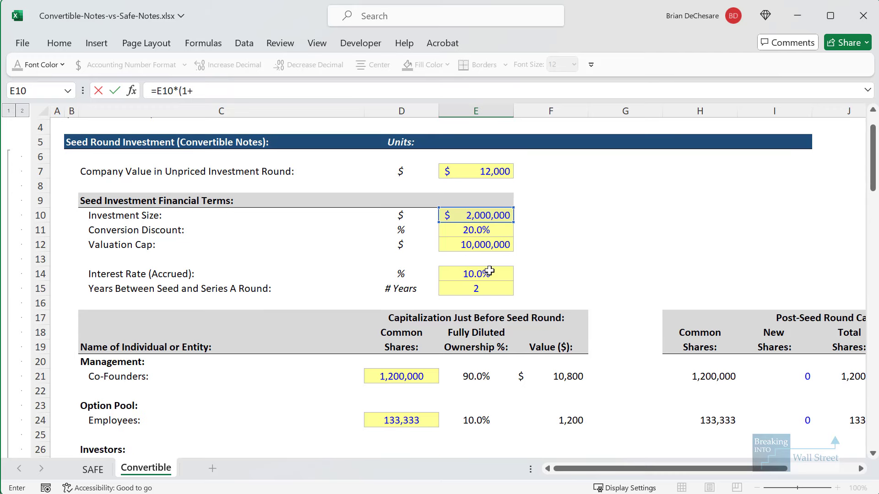
click(487, 273)
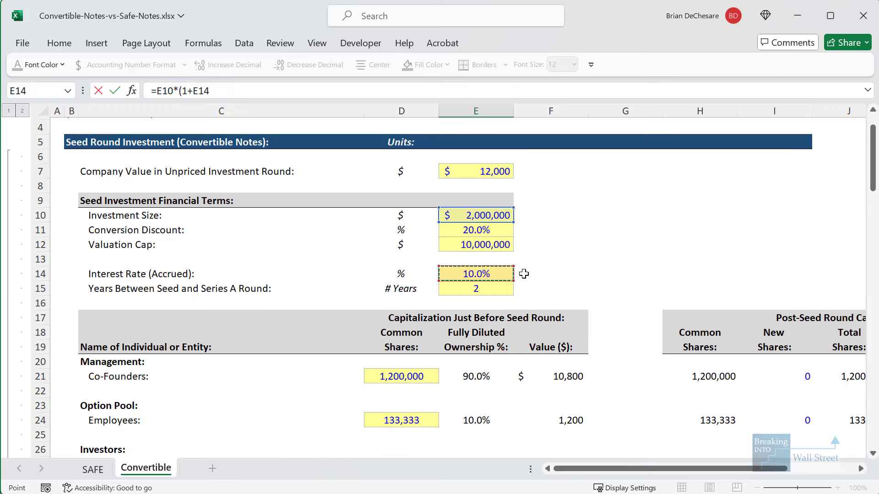
click(500, 288)
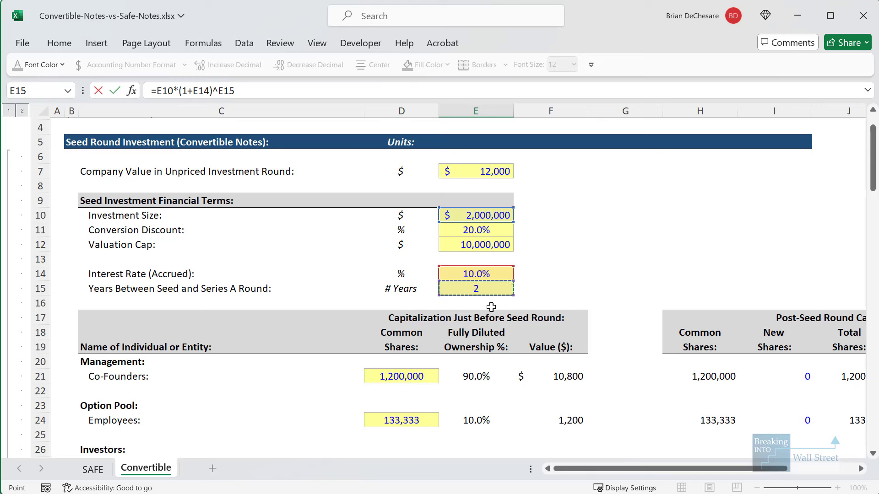
key(ctrl+Return)
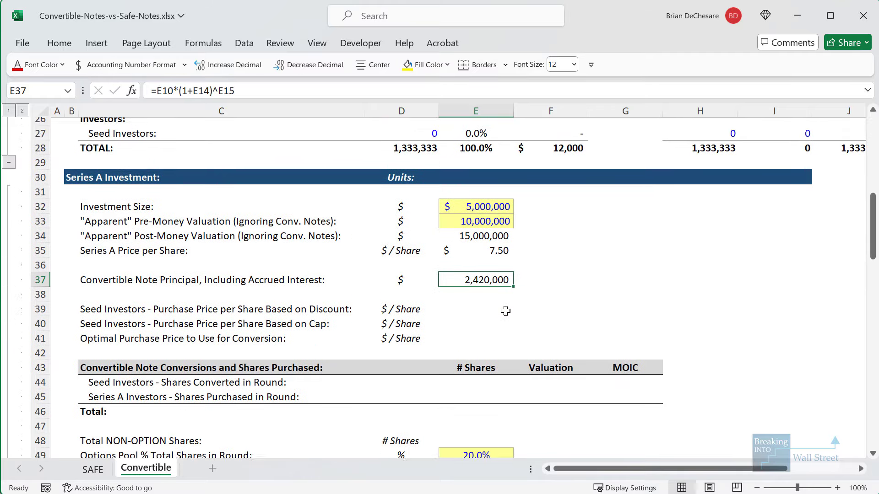
key(Down)
key(Down)
scroll(527, 306, down, 1)
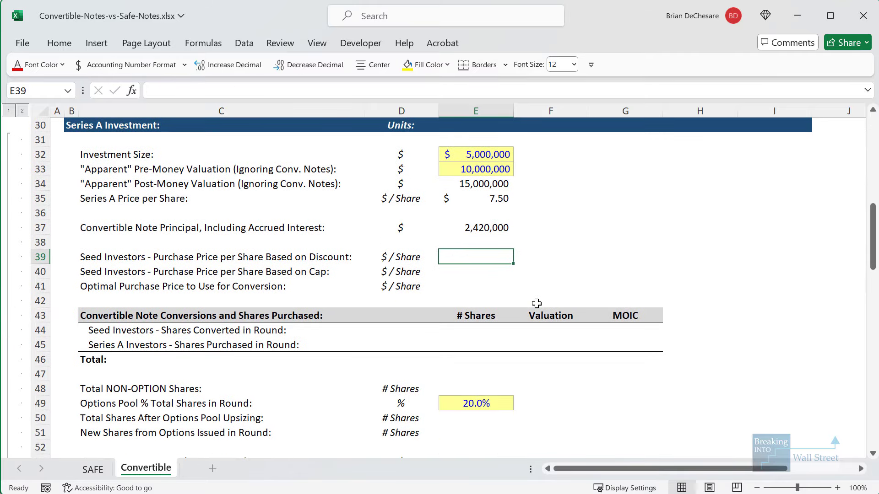
Enter the discount-based purchase price in E39 as the Series A price times the discount, giving 6.00
key(shift+space)
key(shift+Down)
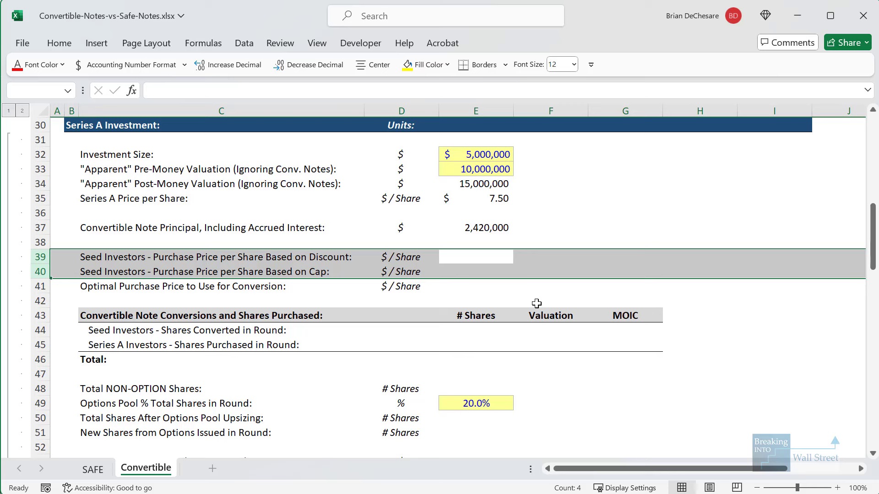
key(shift+BackSpace)
text(=)
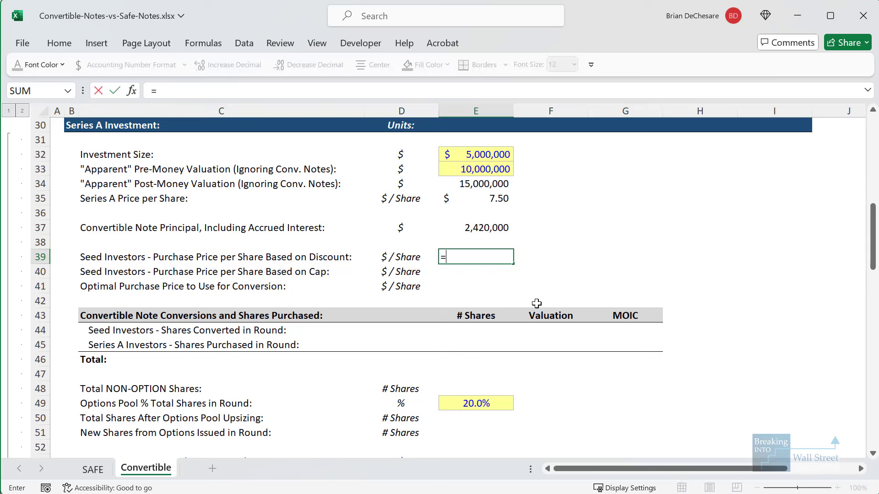
key(Up)
key(Up)
key(Up)
key(Up)
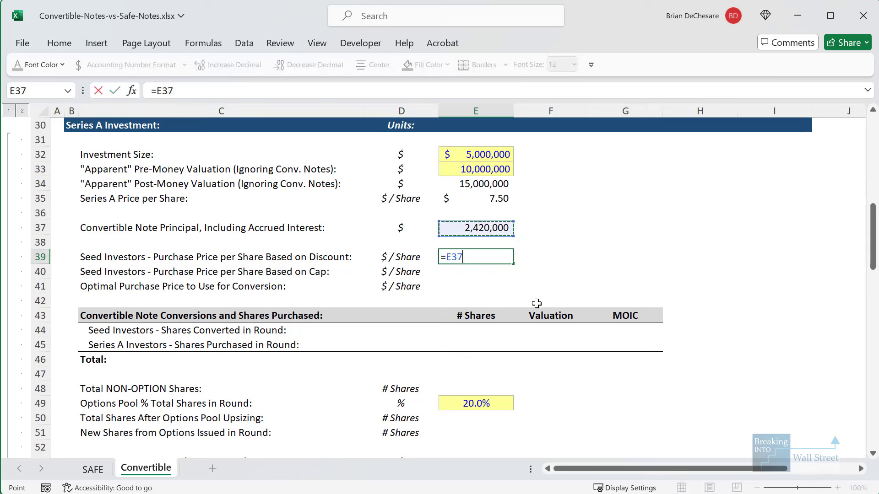
text(*)
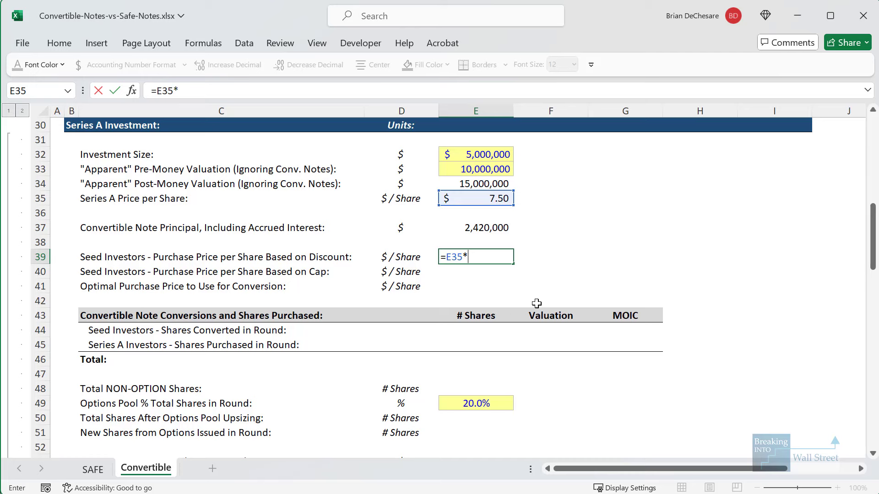
scroll(536, 303, up, 8)
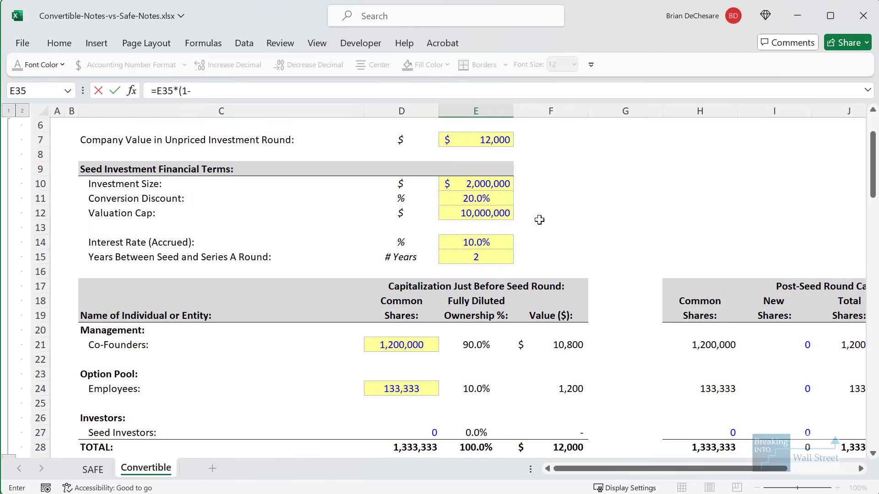
click(494, 202)
text())
key(Return)
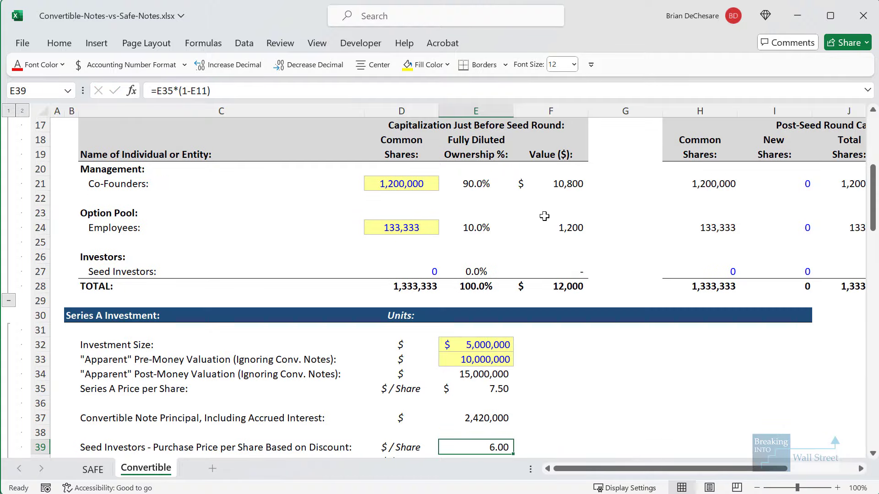
scroll(544, 216, down, 3)
Enter the cap-based purchase price in E40 as =E12/J28, giving 7.50
text(=)
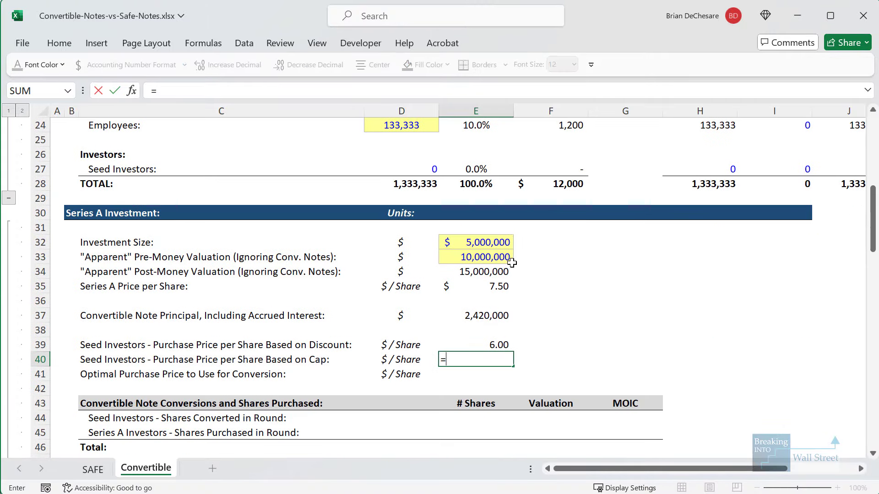
scroll(505, 270, up, 6)
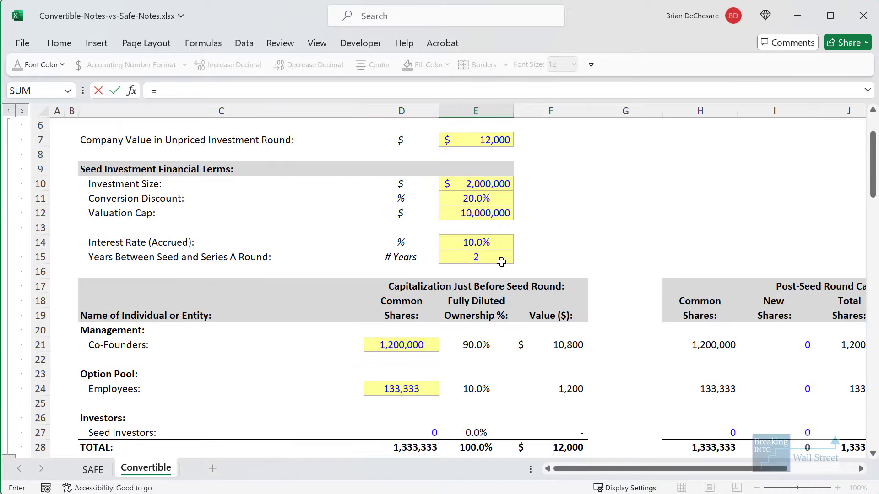
click(478, 218)
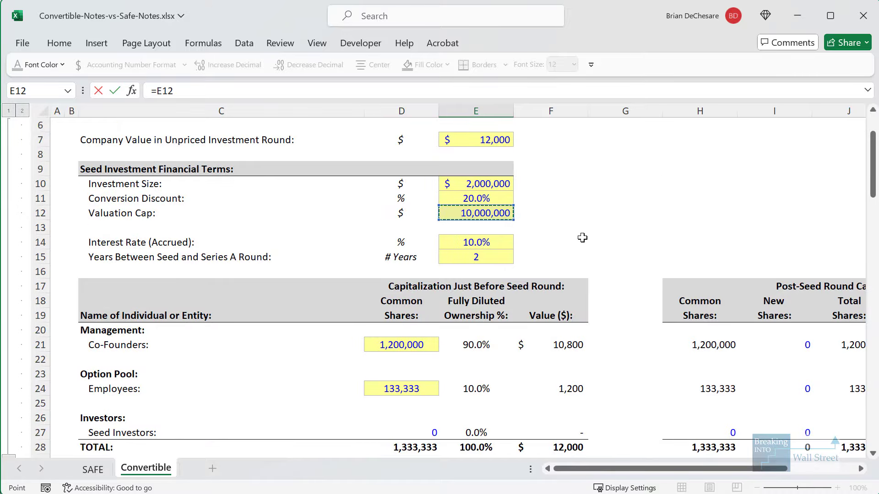
text(/)
drag(583, 469, 661, 468)
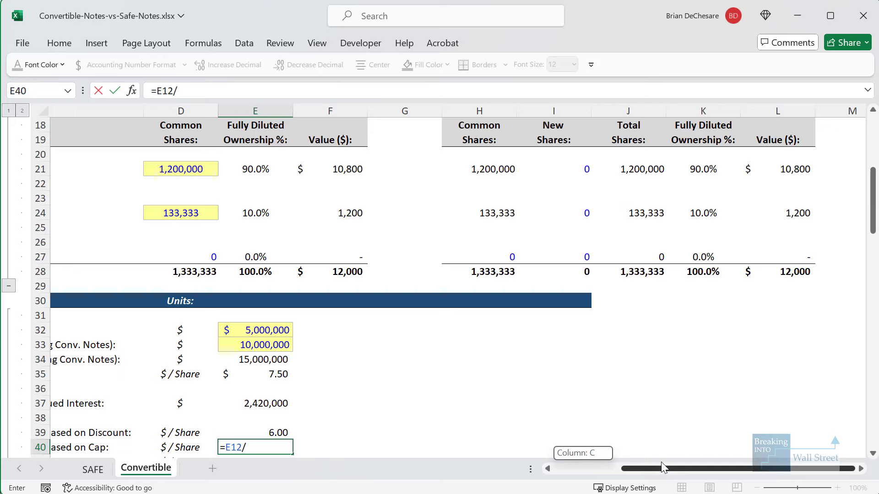
click(623, 274)
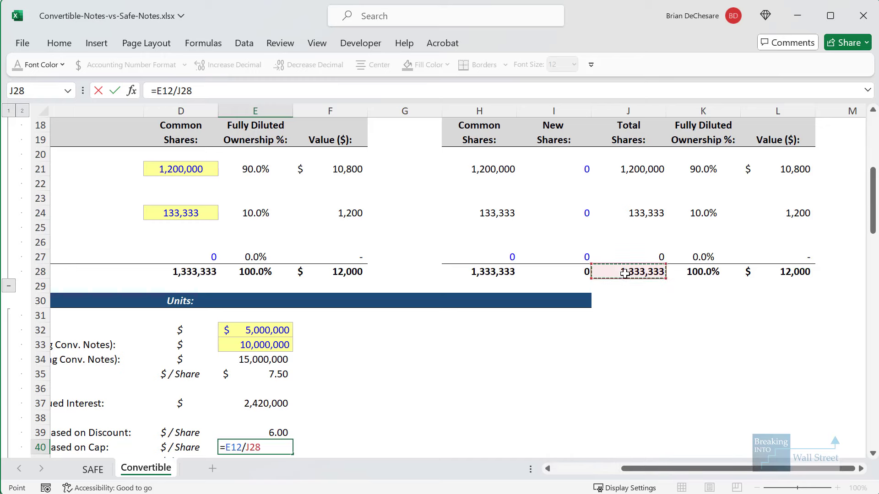
click(609, 469)
scroll(449, 243, up, 3)
drag(426, 154, 536, 182)
key(Escape)
scroll(552, 278, down, 6)
key(ctrl+Return)
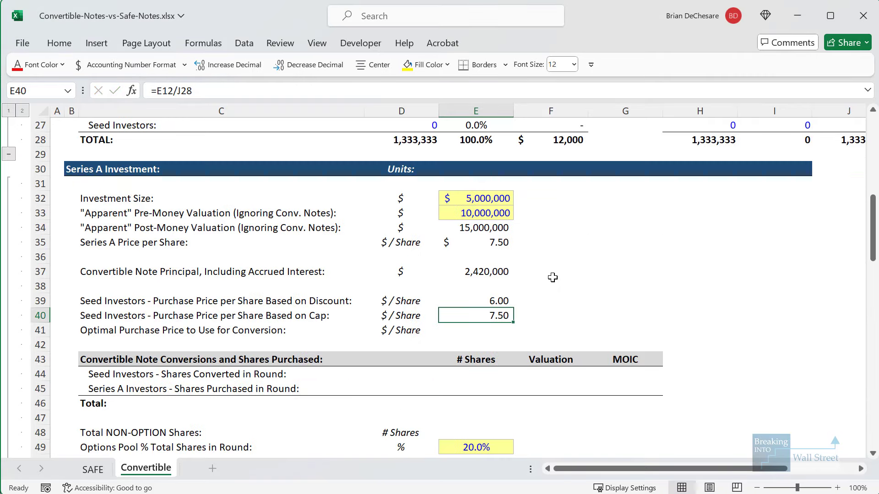
key(Down)
key(Up)
Outline the 7.50 and 6.00 prices to compare them
drag(439, 234, 524, 255)
mouse_move(450, 285)
mouse_down()
mouse_move(524, 325)
mouse_move(530, 315)
mouse_up()
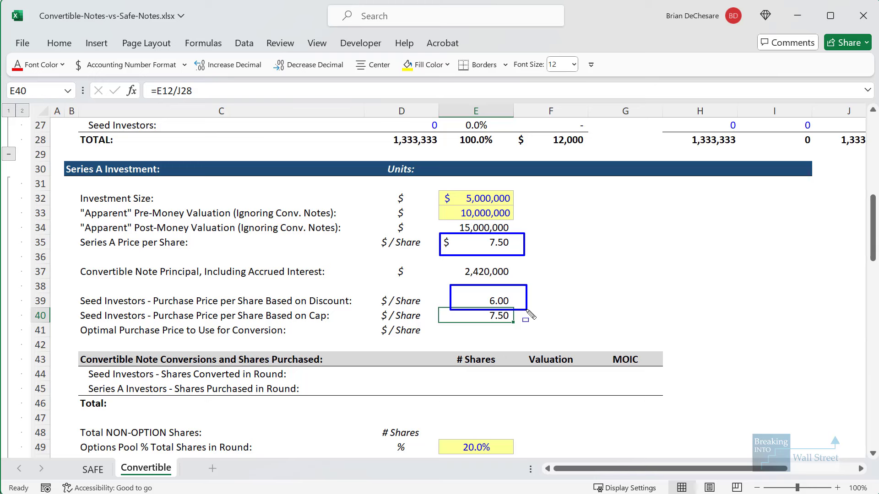
key(Escape)
Set the optimal conversion price in E41 to =MIN(E39:E40), giving 6.00
click(490, 327)
scroll(538, 315, down, 1)
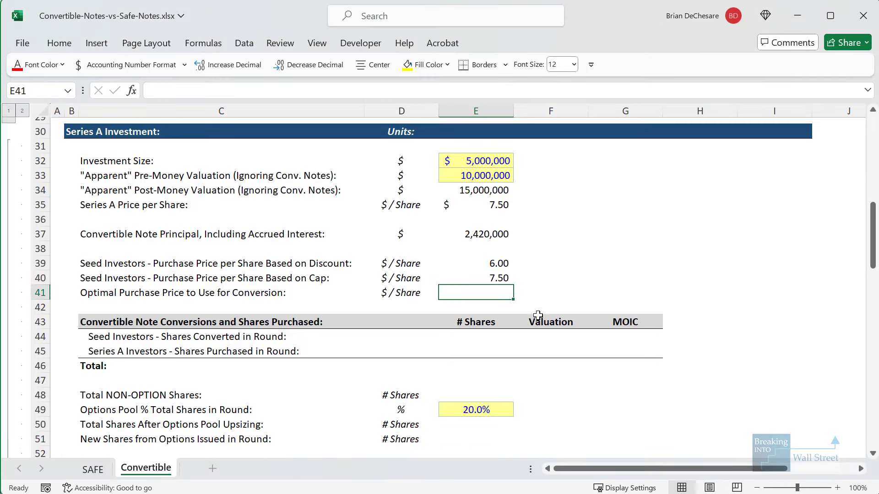
text(=MIN()
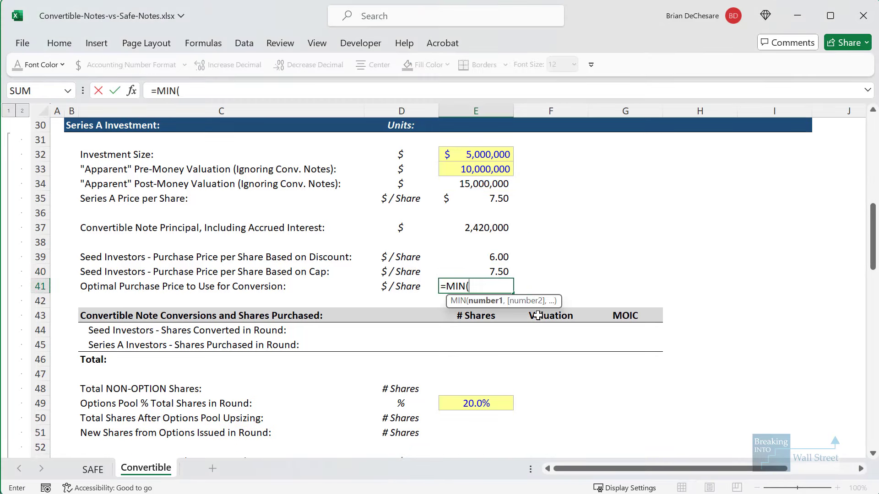
key(Up)
key(shift+Up)
key(ctrl+Return)
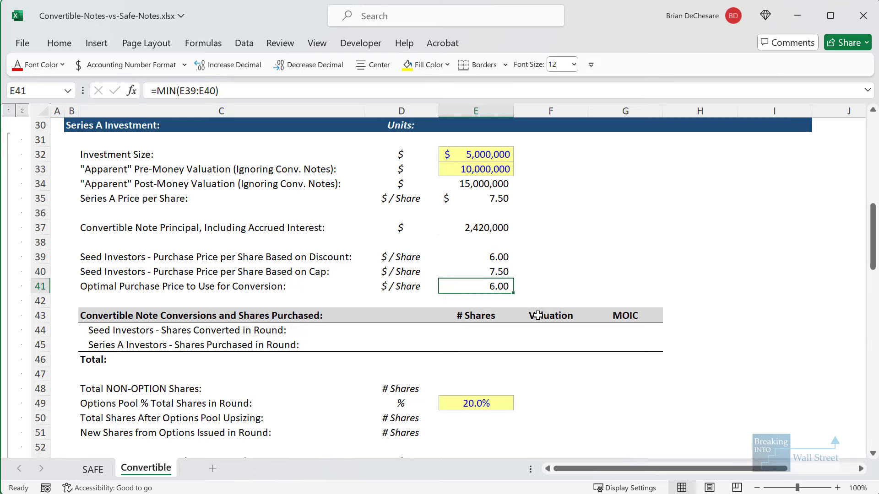
Compute the seed conversion shares in E44 as =E37/E41, giving 403,333
click(471, 329)
scroll(469, 308, down, 1)
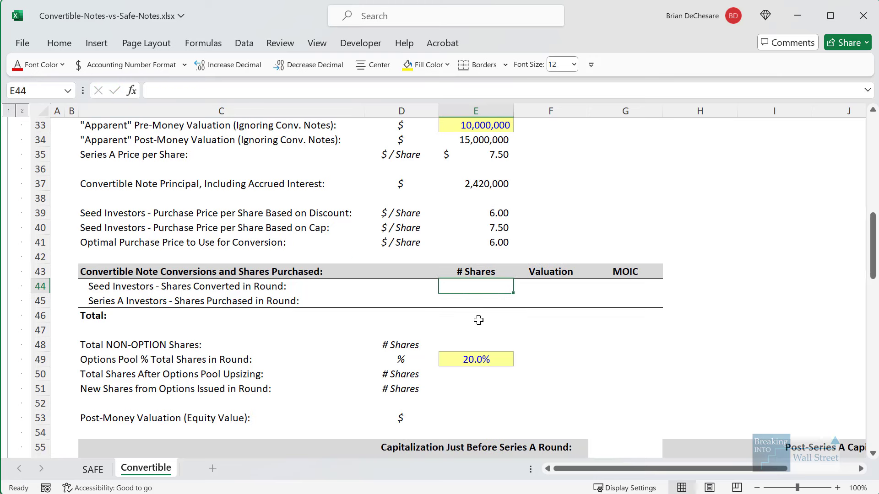
text(=)
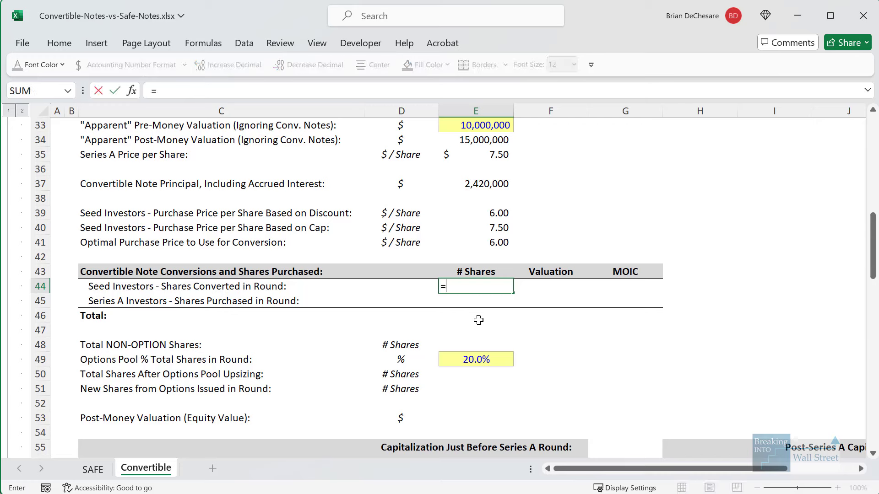
key(Up)
key(Up)
key(Up)
key(Up)
key(Up)
key(Up)
key(Up)
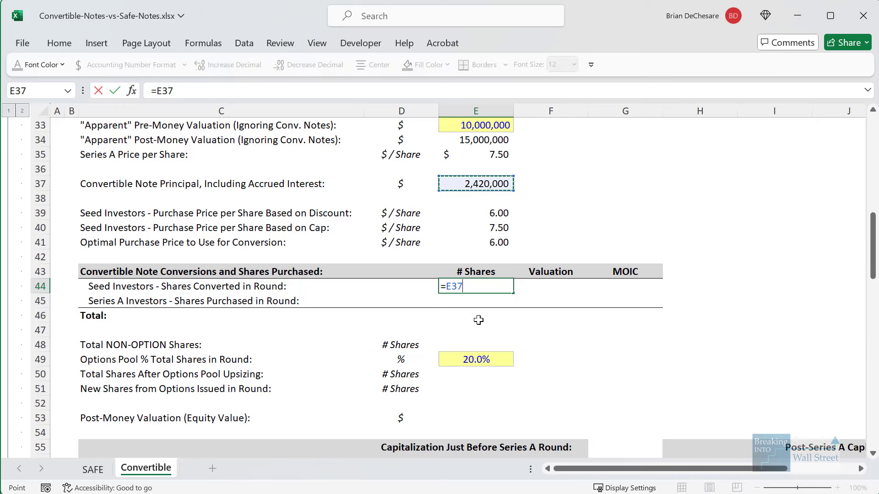
text(/)
key(Up)
key(Up)
key(Up)
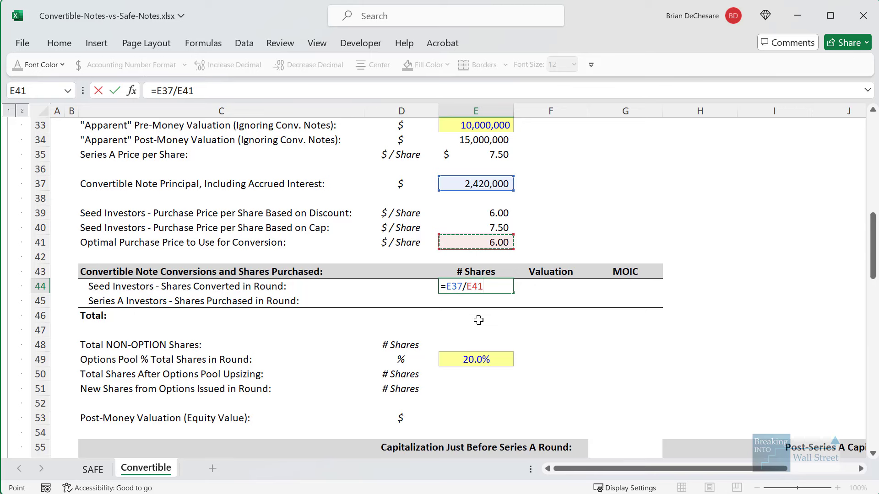
key(ctrl+Return)
Compute the Series A shares in E45 as =E32/E35, giving 666,667
key(Down)
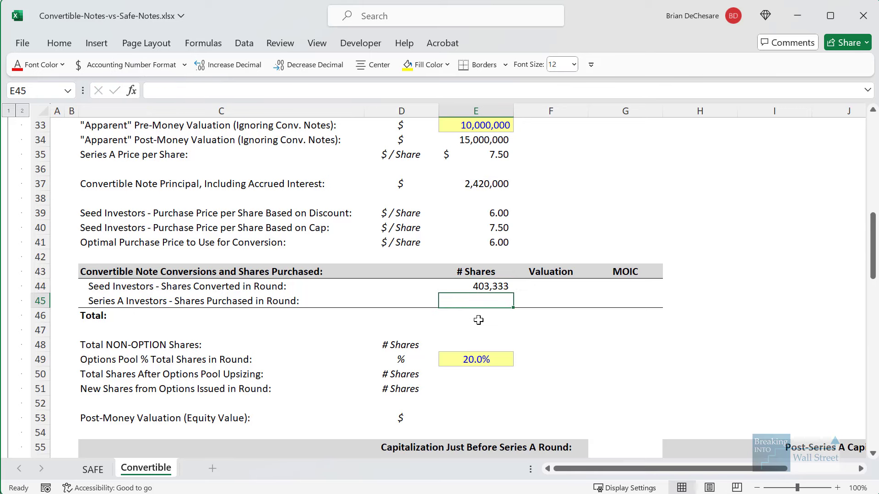
text(=)
scroll(475, 298, up, 1)
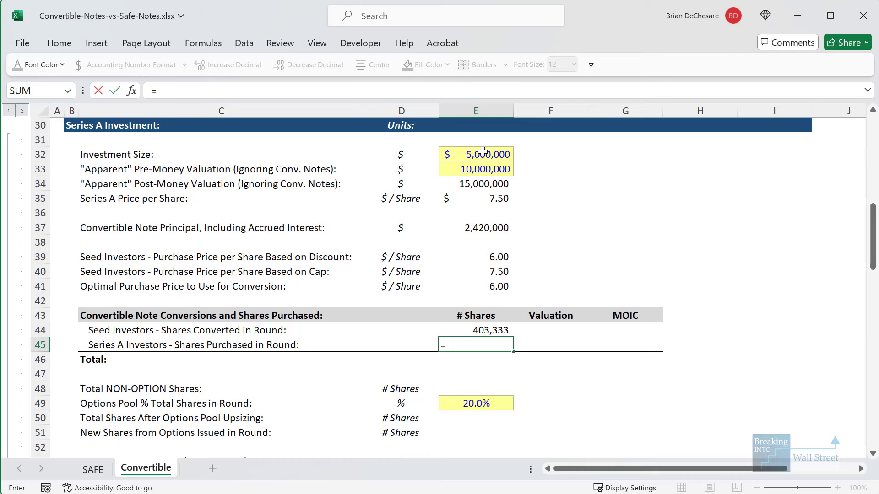
click(482, 151)
text(/)
click(508, 199)
scroll(509, 200, down, 1)
key(ctrl+Return)
AutoSum the share total in E46 to 1,070,000
key(Down)
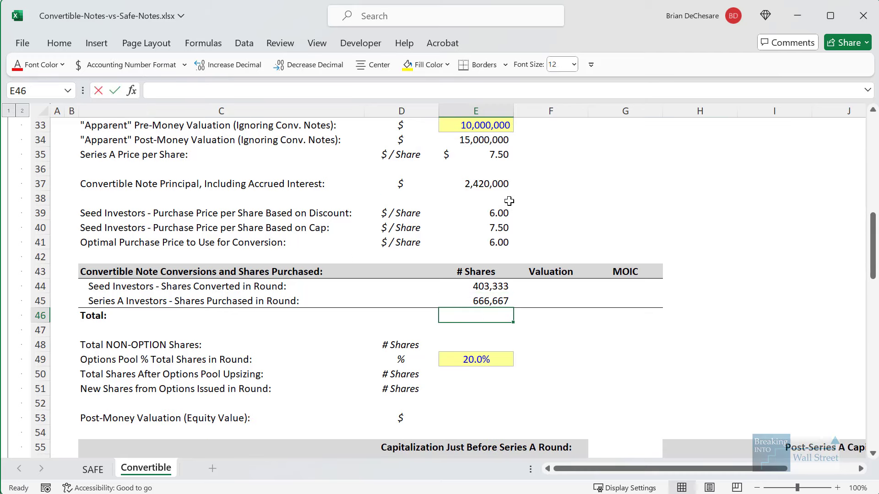
key(alt+equal)
key(ctrl+Return)
key(Up)
key(Up)
key(Right)
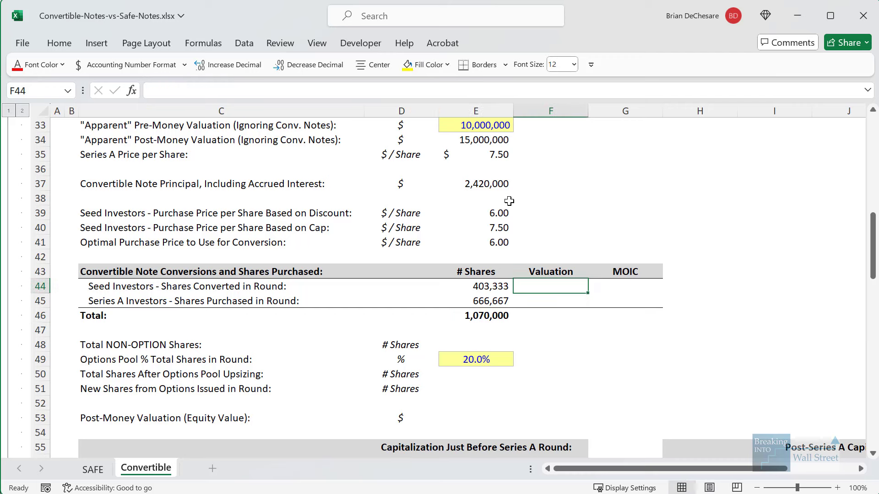
Enter the seed valuation in F44 as =E44*$E$35, giving 3,025,000
text(=)
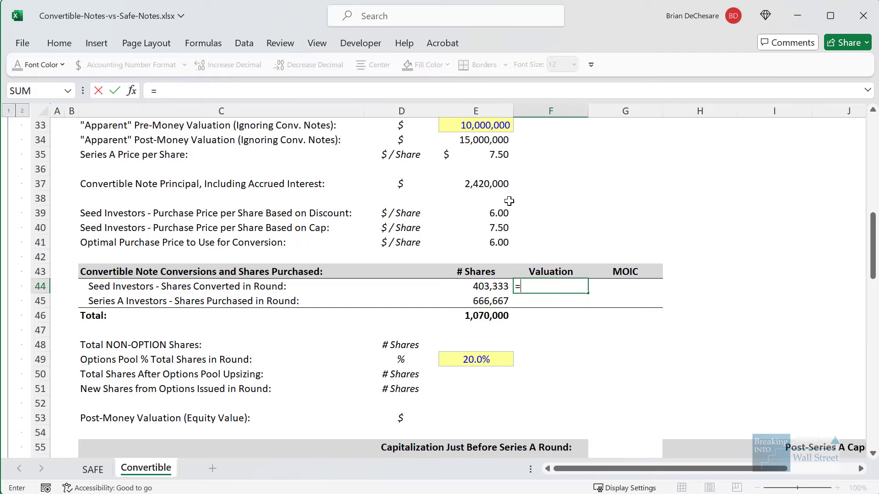
key(Left)
text(*)
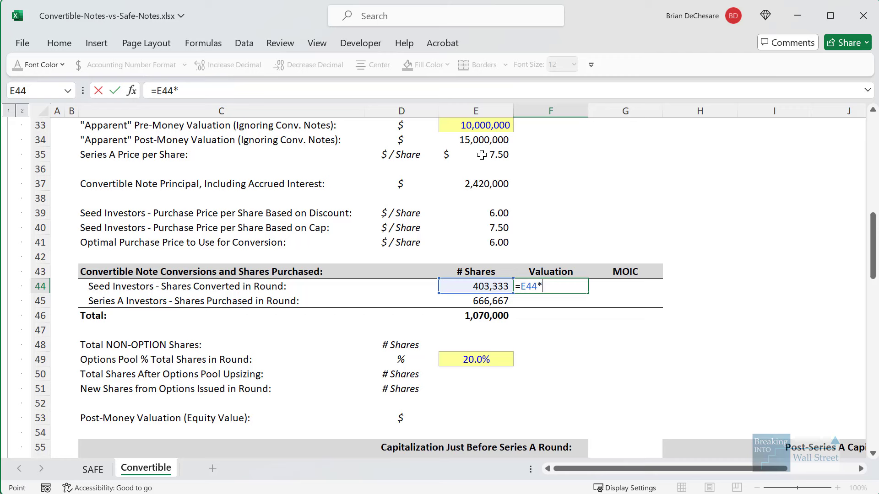
click(482, 154)
key(F4)
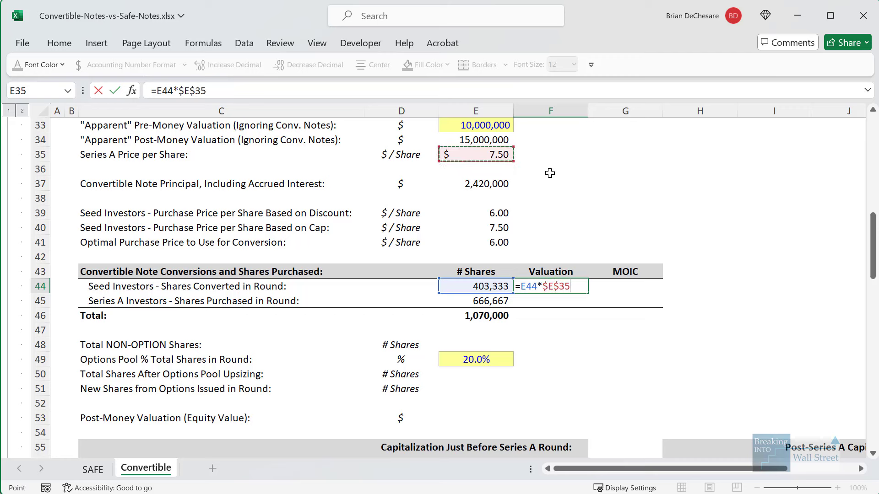
key(ctrl+Return)
Copy the valuation formula to F45 and AutoSum the Valuation total to 8,025,000
key(ctrl+c)
key(shift+Down)
key(ctrl+v)
key(Escape)
key(Down)
key(Down)
key(alt+=)
key(ctrl+Return)
key(Up)
key(Up)
key(Right)
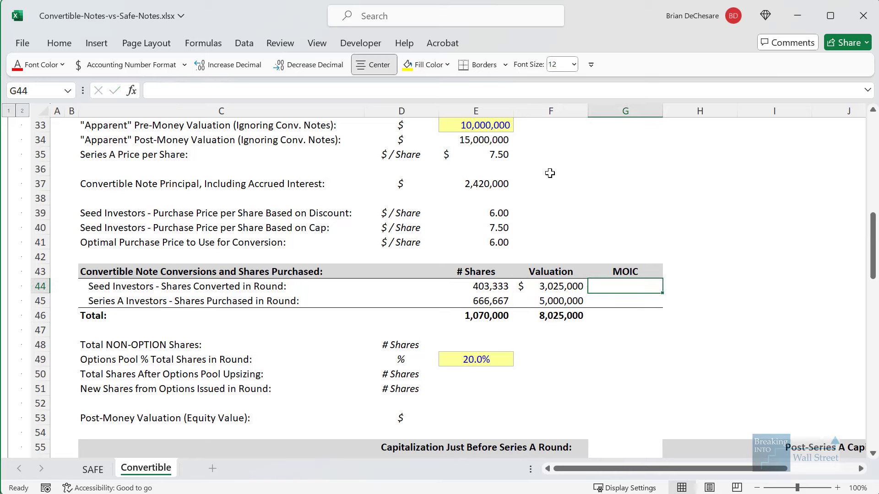
Compute the seed MOIC in G44 as =F44/E10, giving 1.51x
text(=)
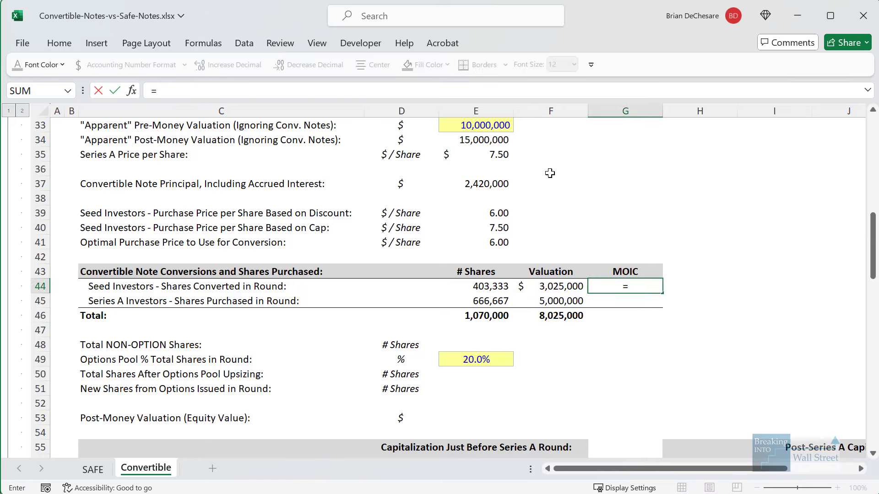
key(Left)
text(/)
scroll(503, 229, up, 9)
click(491, 184)
key(ctrl+Return)
Compute the Series A MOIC in G45 as =F45/E32 (1.00x), then outline the discount and cap rows
scroll(491, 184, down, 2)
key(Down)
text(=)
key(Left)
text(/)
scroll(492, 183, up, 4)
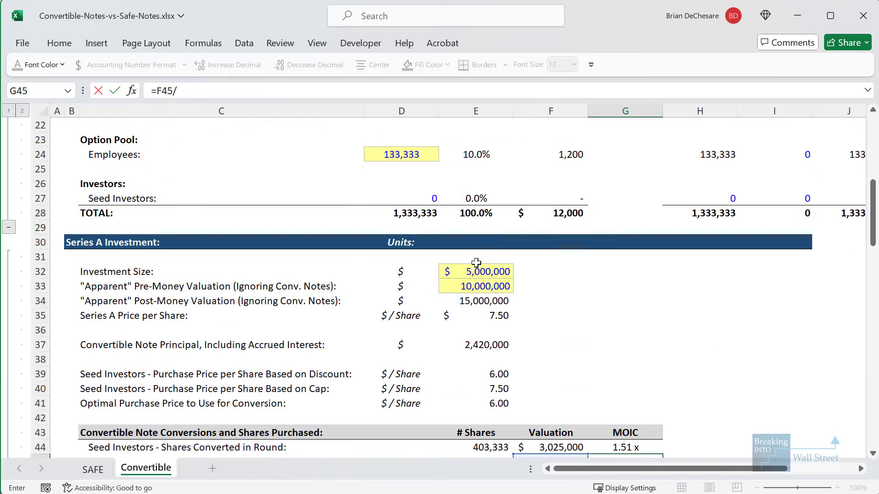
click(478, 270)
scroll(515, 260, down, 2)
key(ctrl+Return)
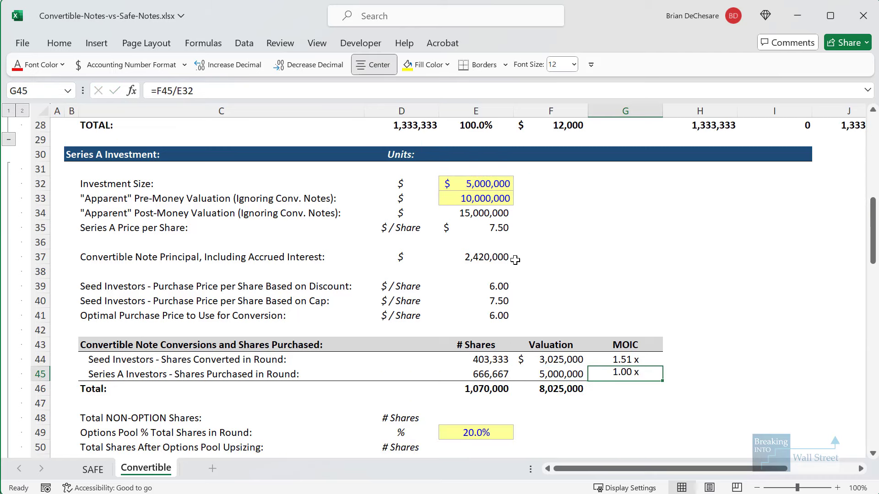
scroll(664, 238, down, 3)
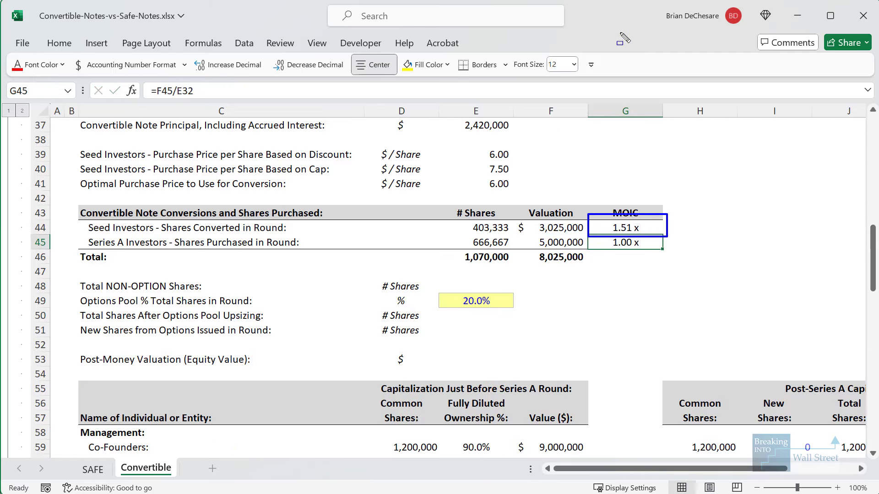
mouse_move(78, 141)
mouse_down()
mouse_move(551, 170)
mouse_move(545, 163)
mouse_up()
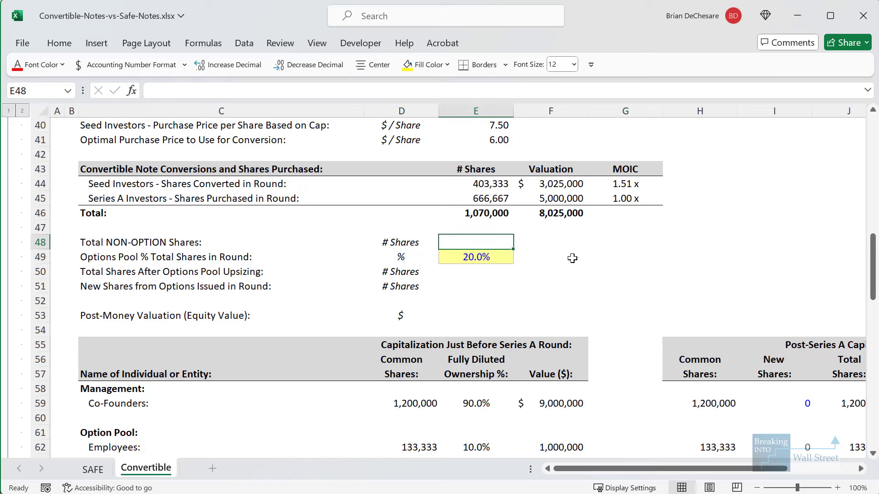
Start the E48 formula by adding the co-founders' (J21) and seed investors' (J27) post-seed shares
text(=)
scroll(572, 258, up, 8)
click(772, 247)
scroll(772, 247, right, 4)
key(Up)
key(Right)
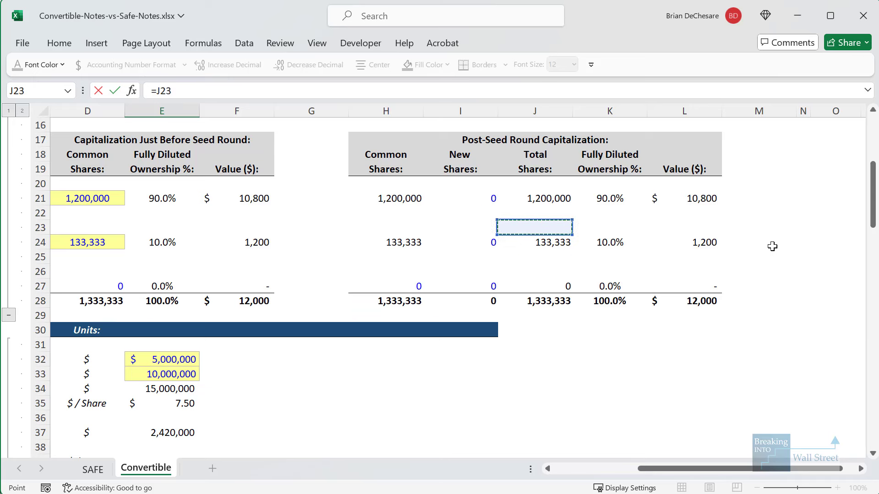
key(Up)
key(Up)
text(+)
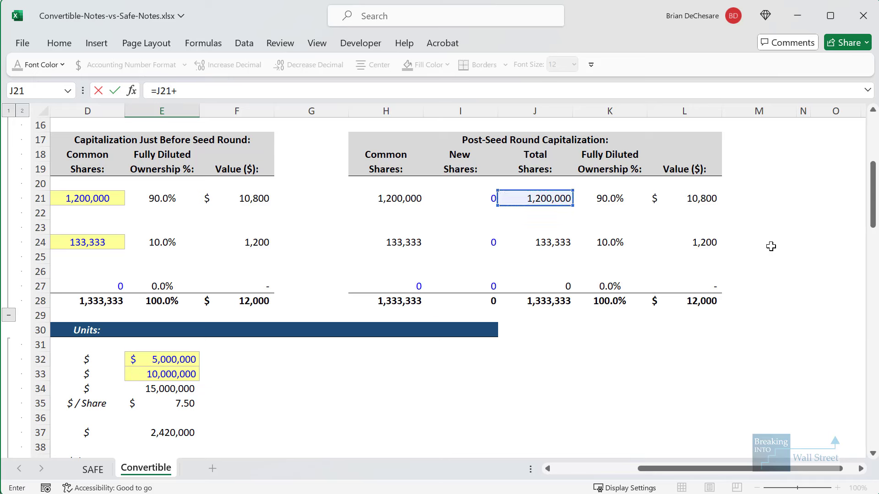
click(548, 289)
Add the round's new shares E46, giving Total NON-OPTION Shares of 2,270,000
drag(578, 469, 619, 466)
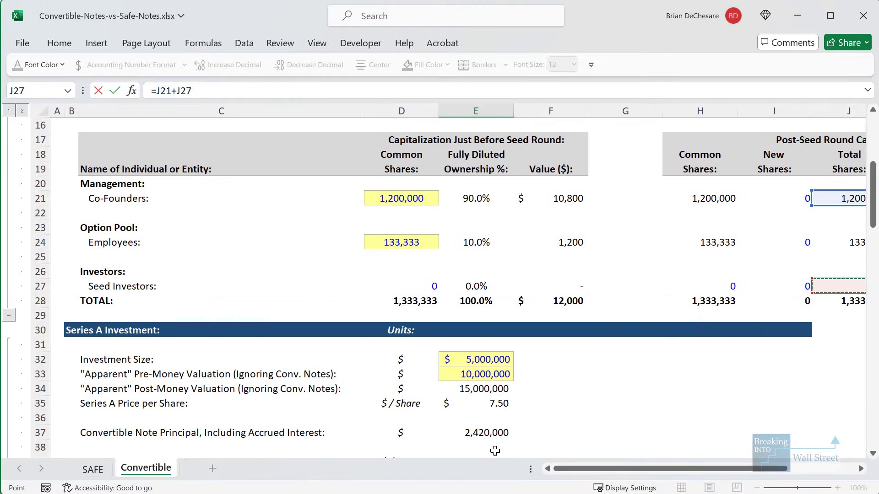
scroll(420, 321, down, 4)
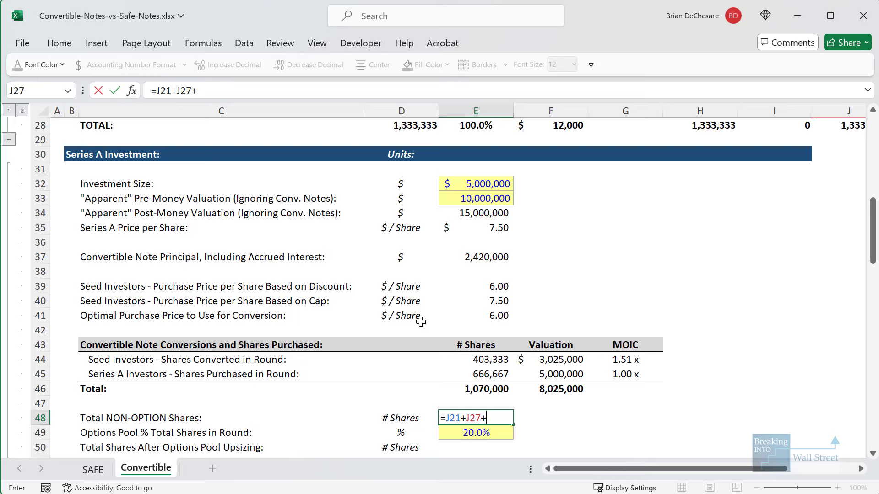
scroll(420, 322, down, 1)
click(479, 347)
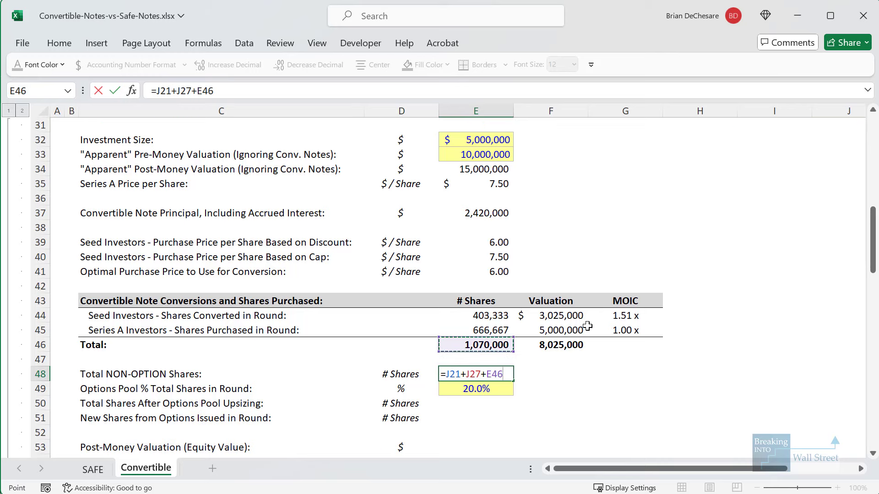
scroll(587, 326, down, 1)
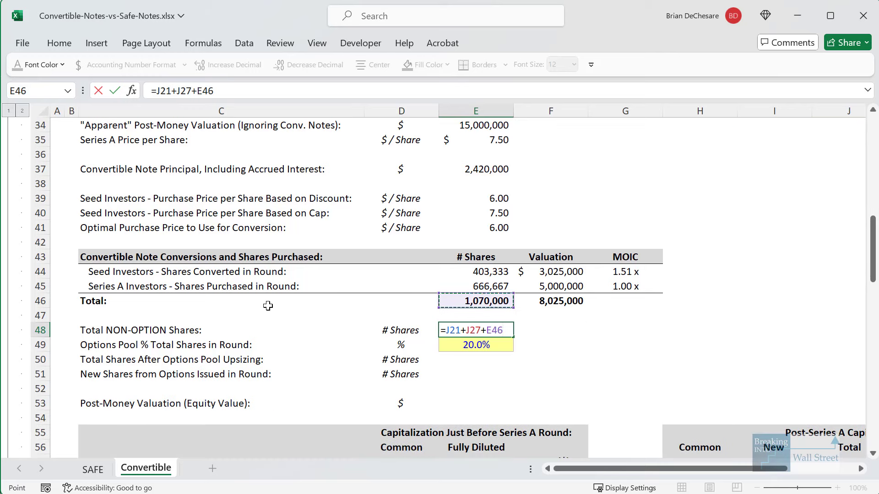
key(Return)
scroll(268, 306, down, 1)
key(shift+space)
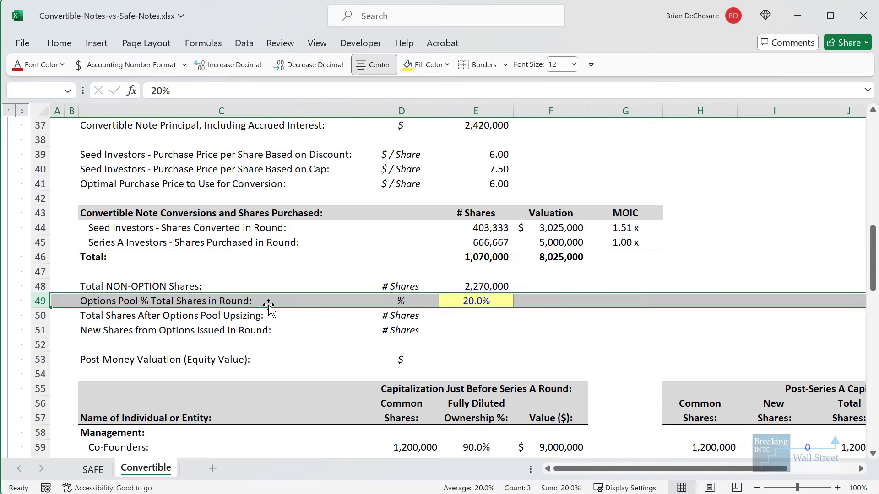
In E50, compute total shares after option pool upsizing as =E48/(1-E49), giving 2,837,500
key(Down)
text(=)
key(Up)
key(Up)
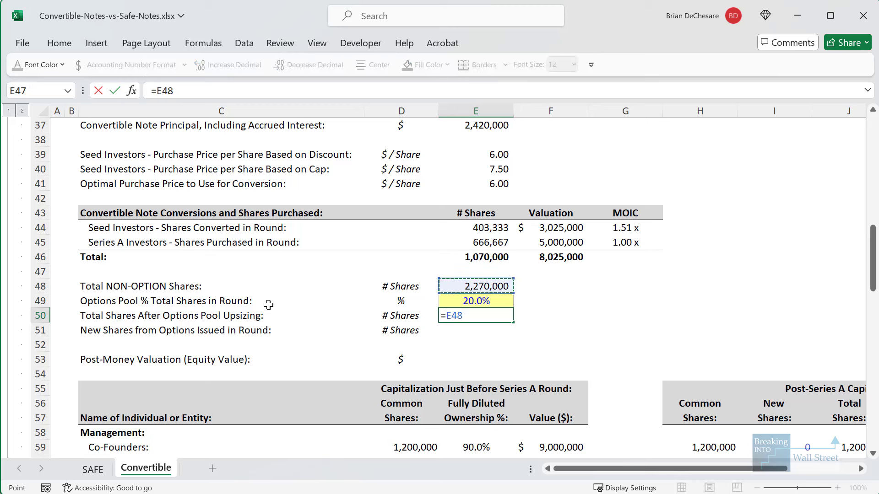
text(/(1-)
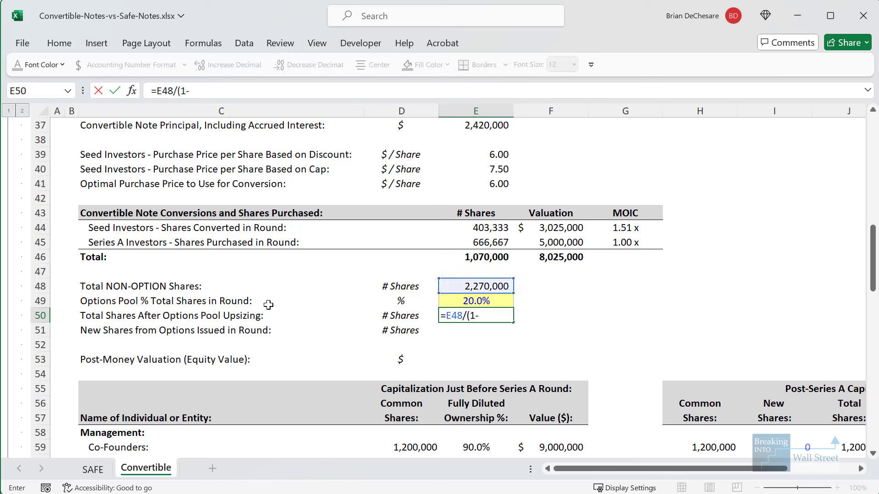
key(Up)
text())
key(ctrl+Return)
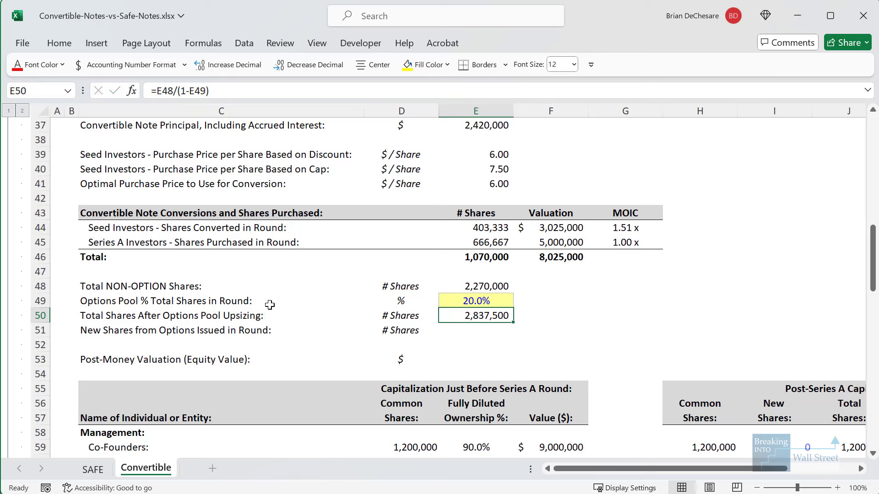
In E51, compute new option shares issued in the round as =E50-E48-J24, giving 434,167
key(Down)
text(=)
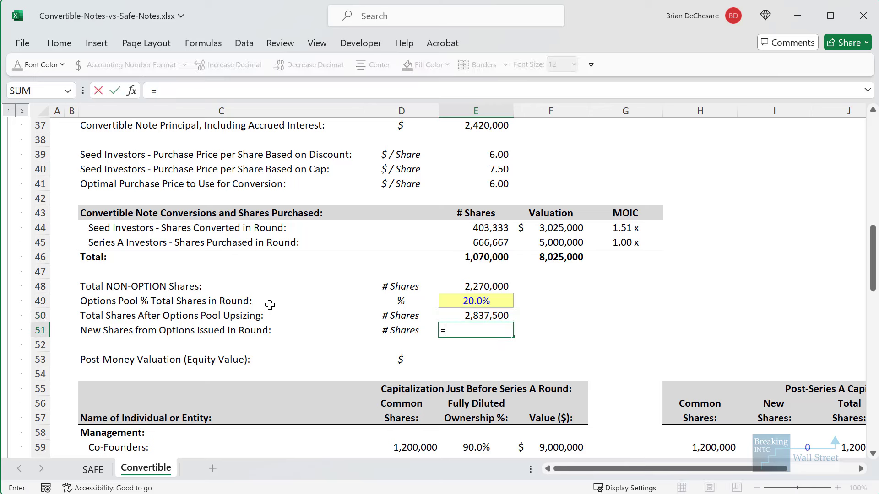
key(Up)
text(-)
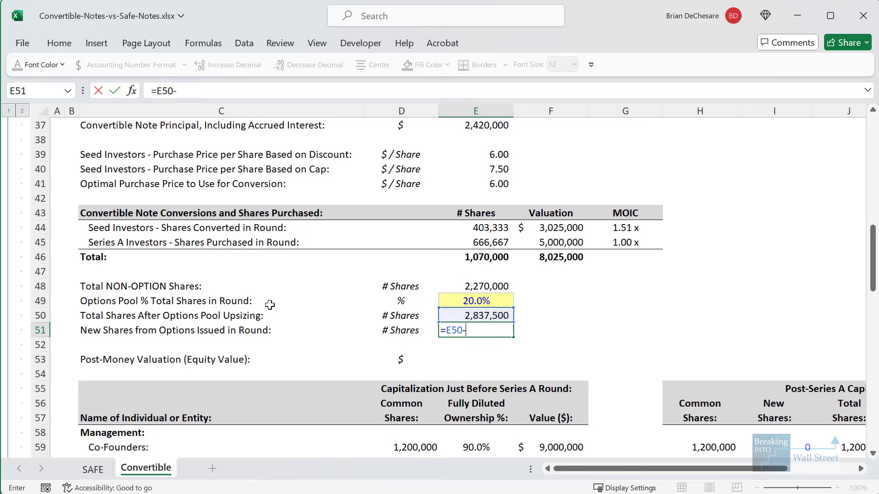
key(Up)
key(Up)
key(Up)
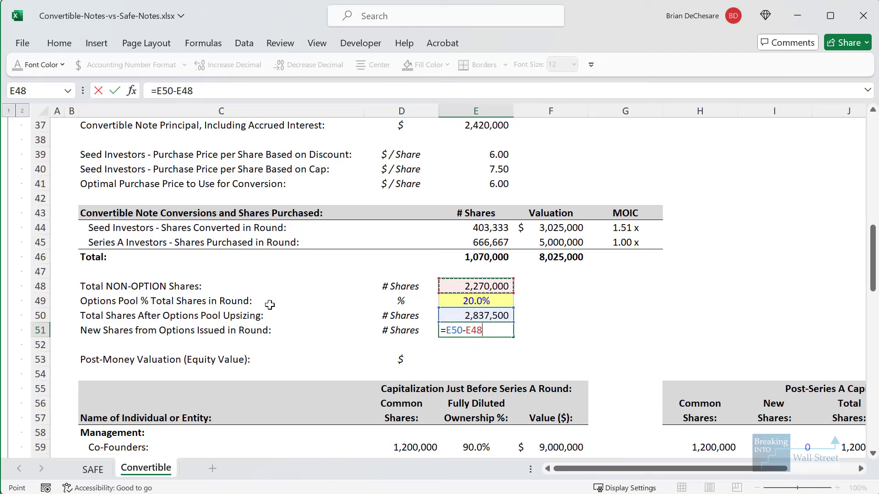
text(-)
scroll(559, 273, up, 8)
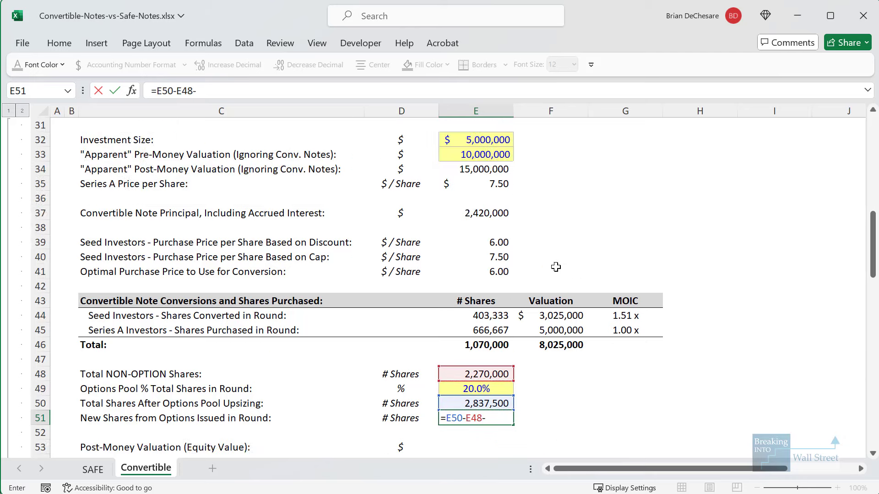
click(778, 276)
key(Right)
key(Right)
key(Right)
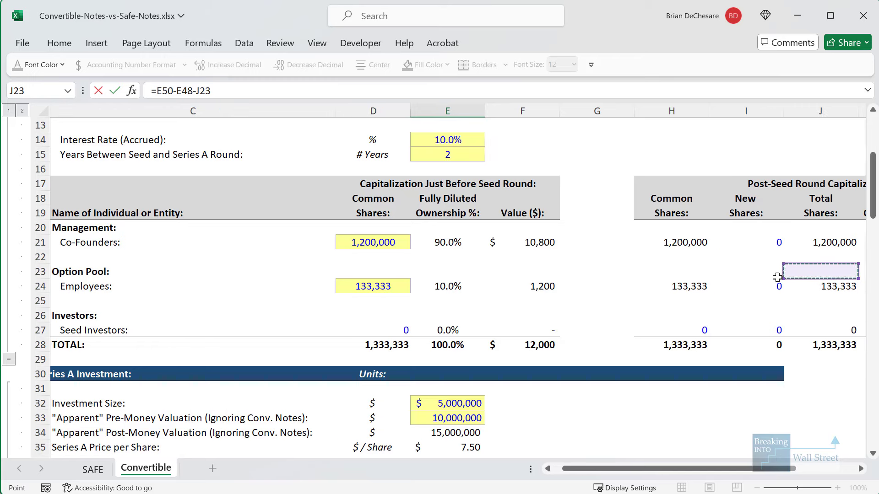
key(Left)
key(Left)
key(Down)
key(ctrl+Return)
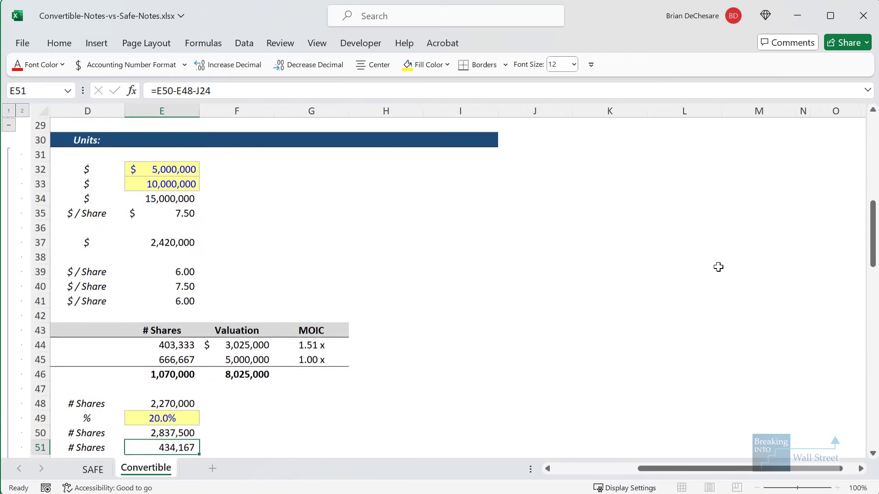
Start a formula in the Post-Money Valuation cell E53
scroll(607, 404, down, 2)
click(602, 468)
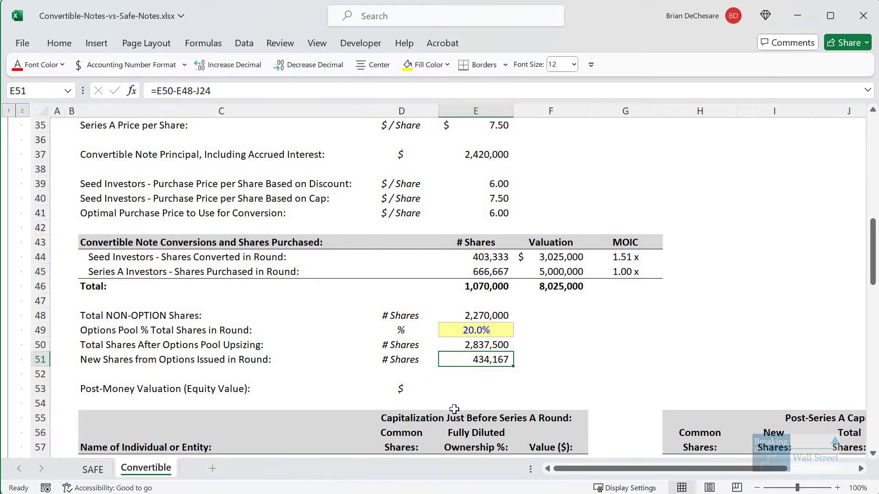
scroll(458, 399, down, 1)
click(477, 349)
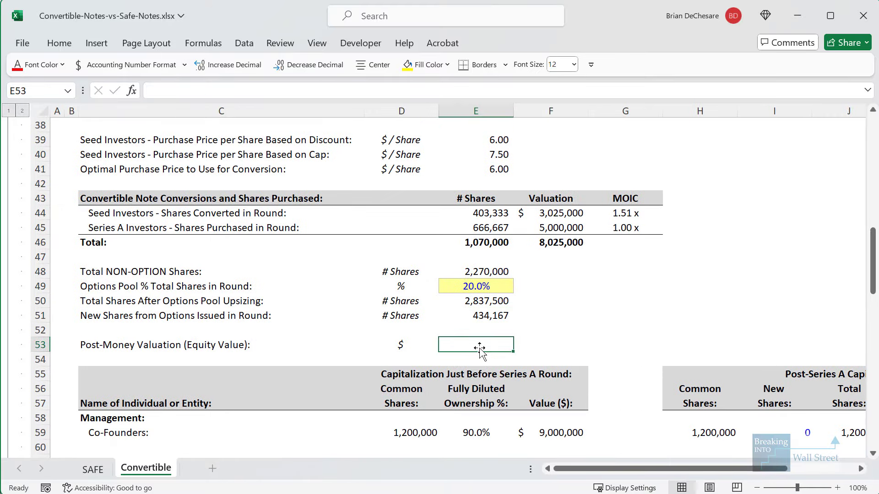
text(=)
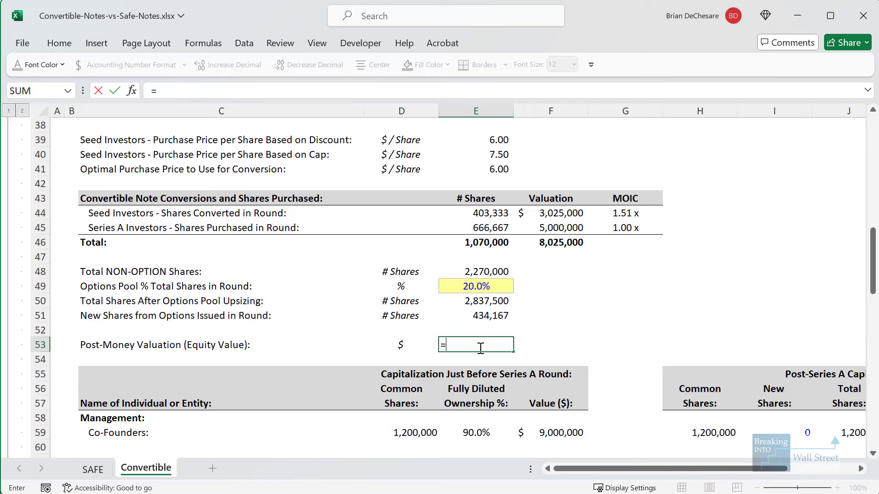
scroll(454, 279, up, 3)
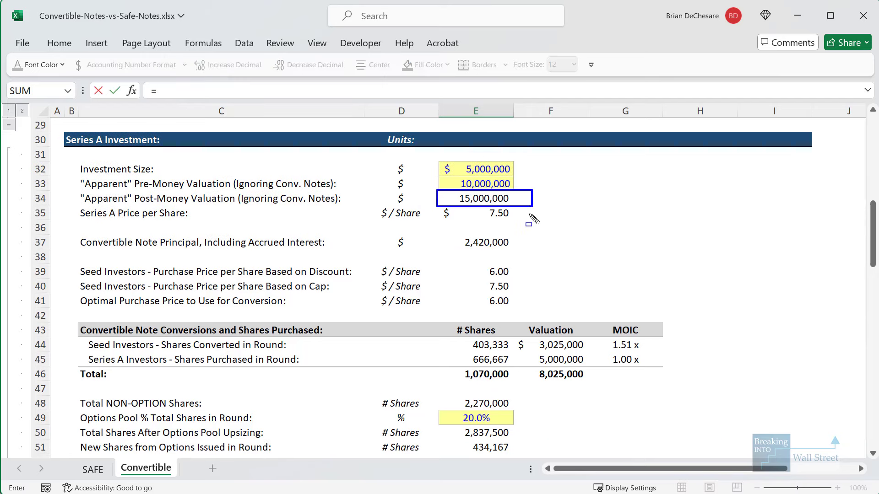
Finish E53 as =E50*E35, giving a post-money valuation of 21,281,250
scroll(501, 286, down, 3)
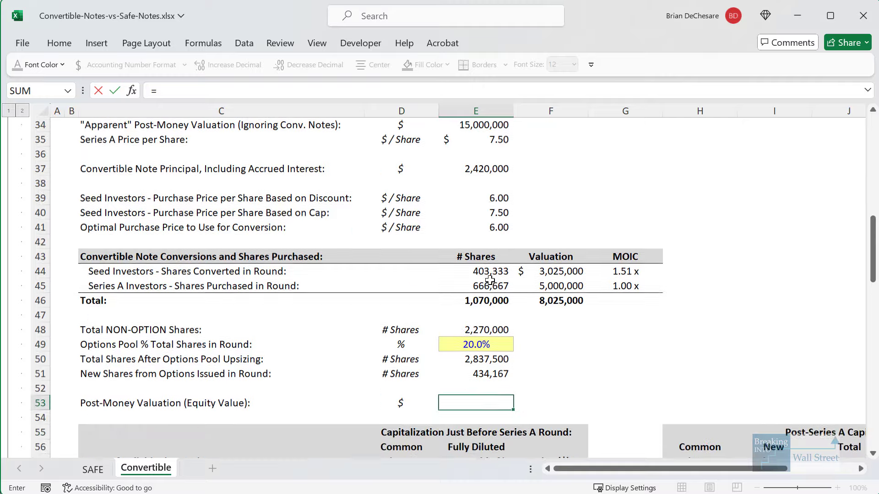
click(493, 298)
text(*)
scroll(490, 275, up, 4)
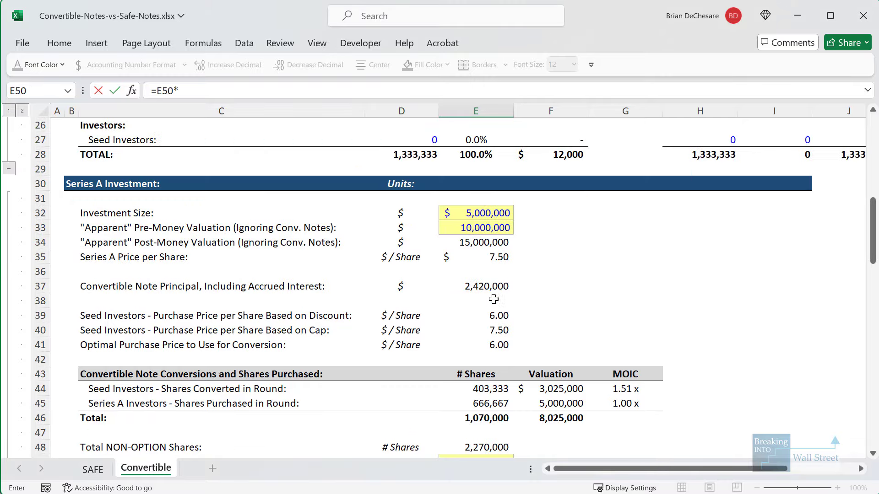
click(483, 257)
key(ctrl+Return)
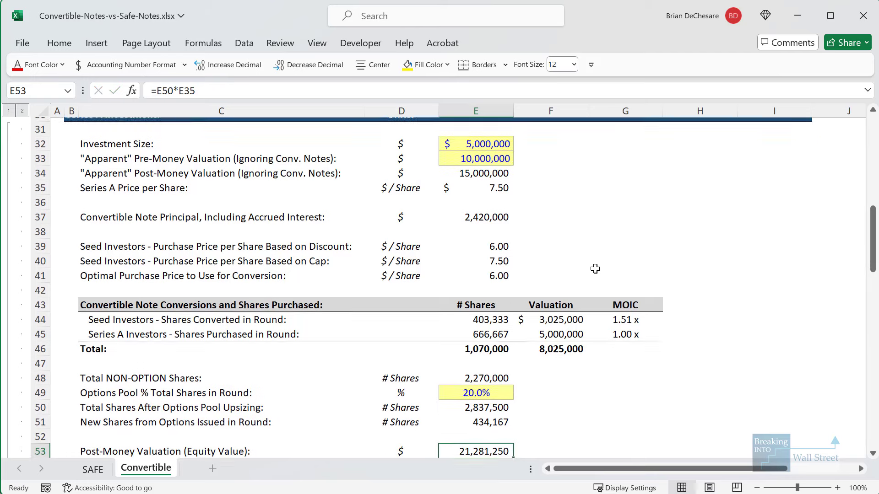
Select the cell ranges around the valuation to review the computed figures
scroll(594, 268, down, 3)
drag(431, 296, 544, 330)
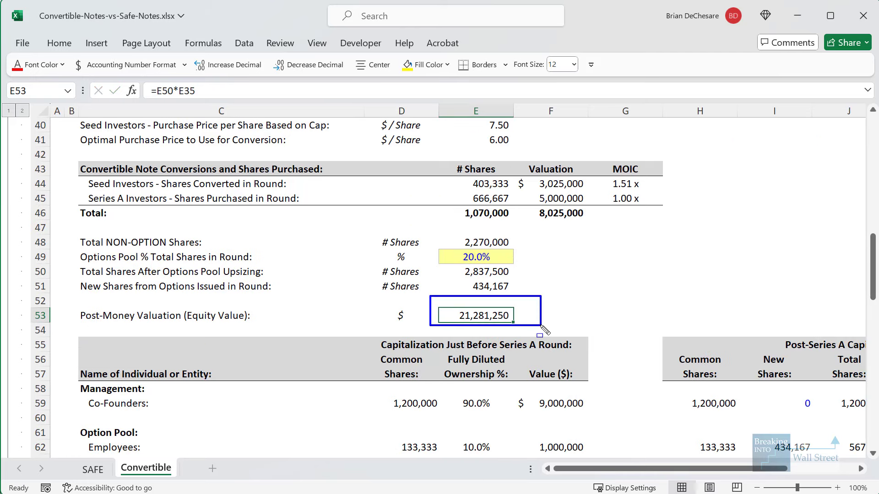
key(Escape)
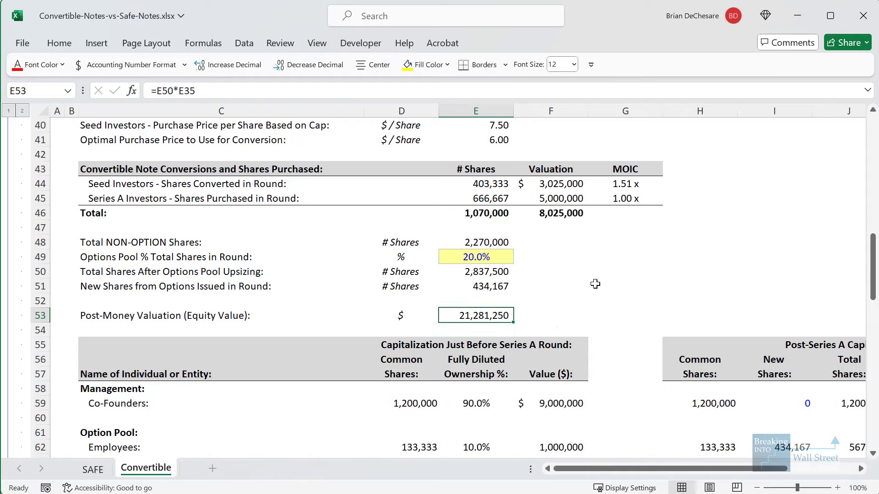
scroll(594, 284, up, 3)
mouse_move(447, 301)
mouse_down()
mouse_move(533, 323)
mouse_move(595, 322)
mouse_move(513, 324)
mouse_up()
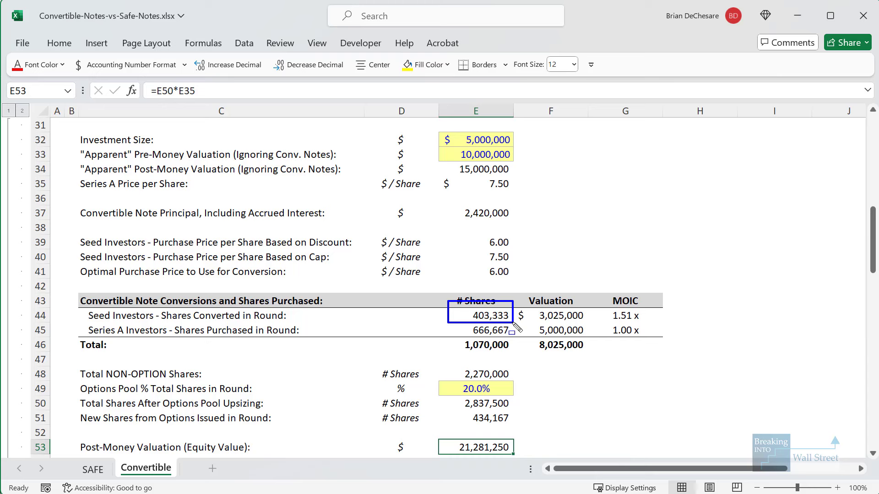
drag(442, 361, 535, 415)
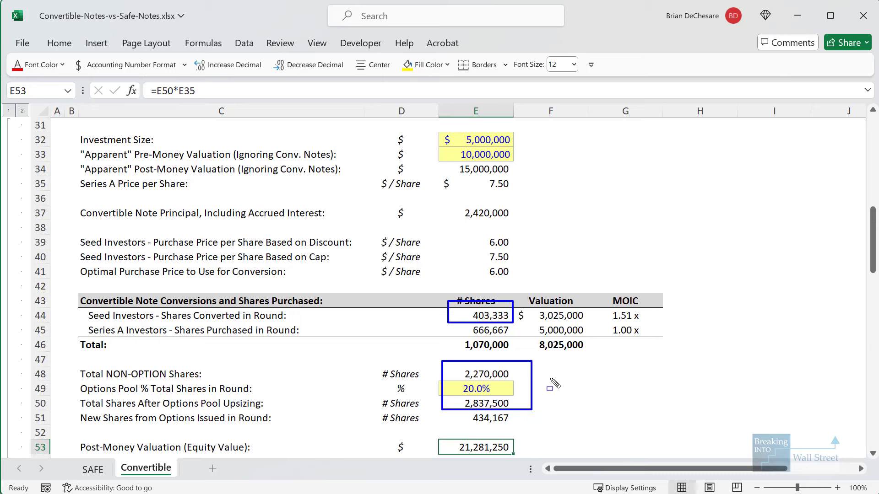
key(Escape)
scroll(550, 378, down, 2)
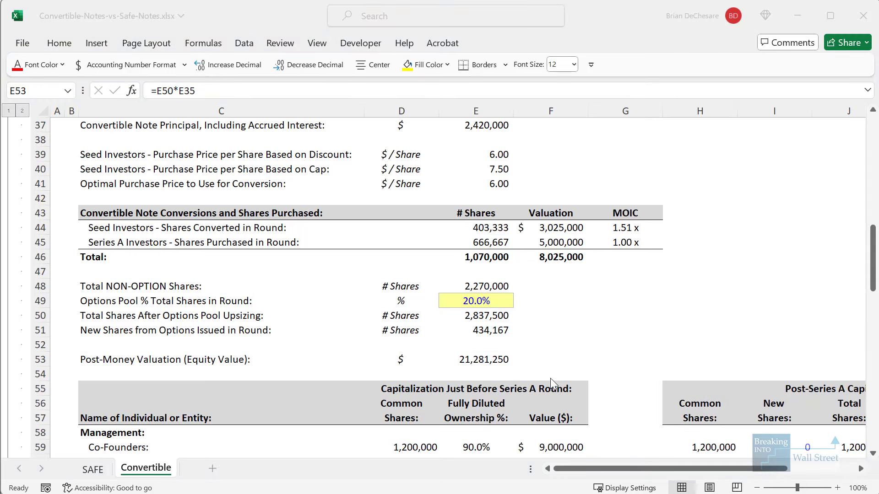
scroll(550, 378, down, 5)
click(634, 376)
drag(633, 464, 698, 464)
drag(674, 303, 738, 343)
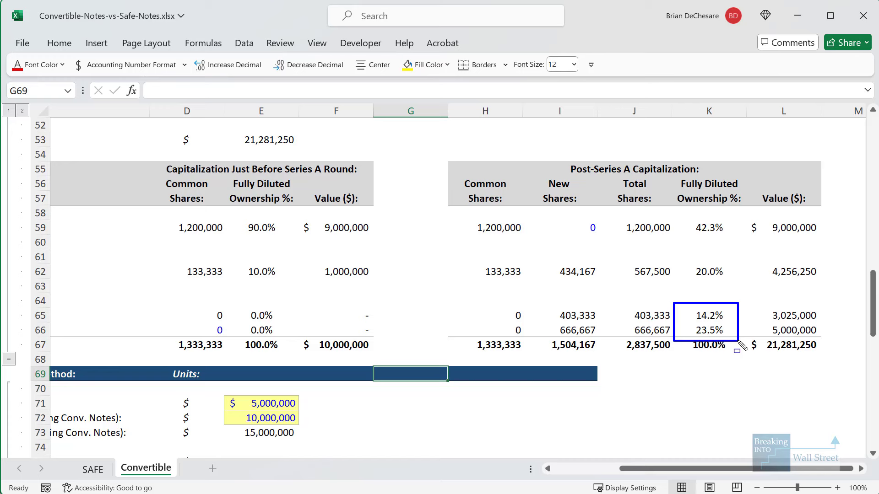
key(Escape)
click(738, 356)
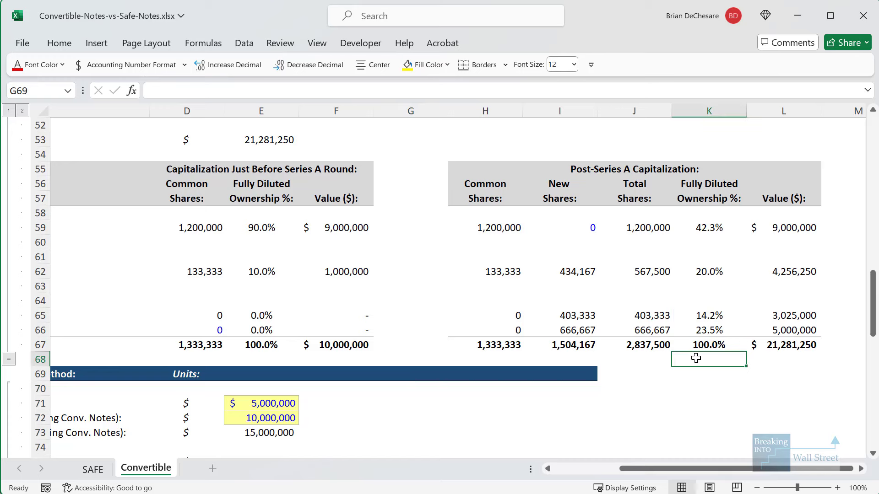
click(569, 468)
drag(570, 468, 637, 461)
drag(238, 212, 249, 217)
drag(305, 246, 305, 244)
drag(677, 211, 765, 240)
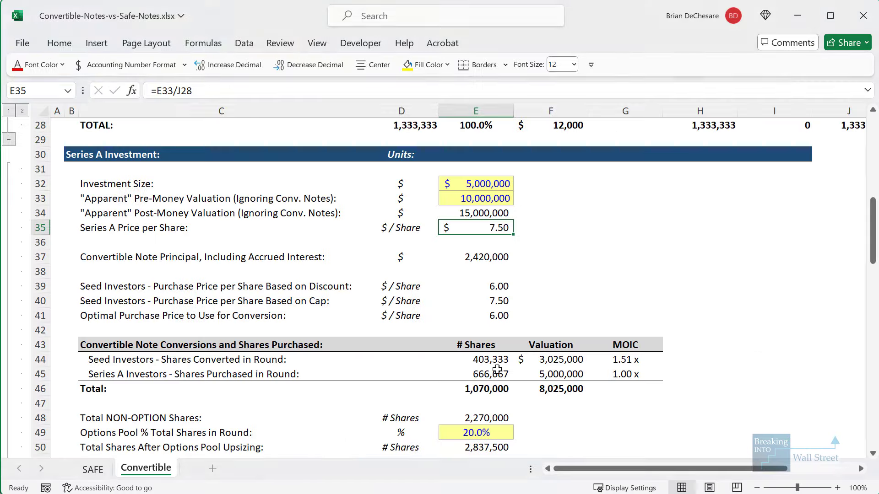
scroll(496, 370, down, 12)
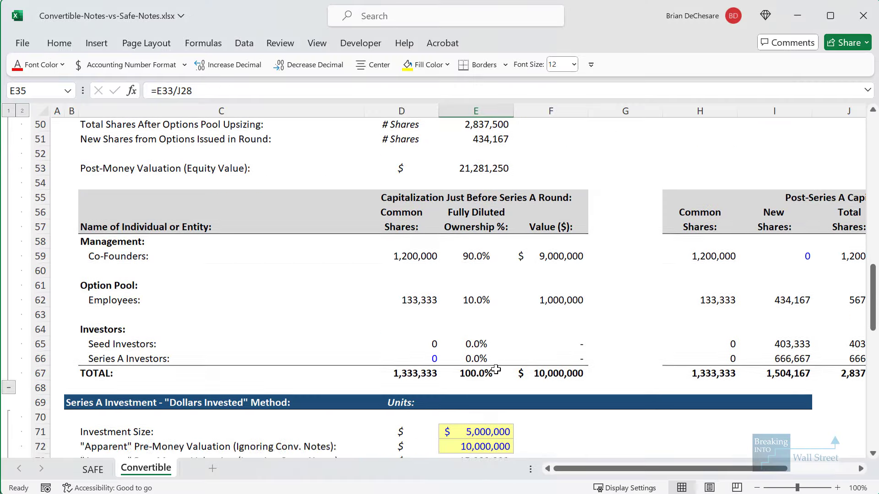
scroll(496, 370, down, 1)
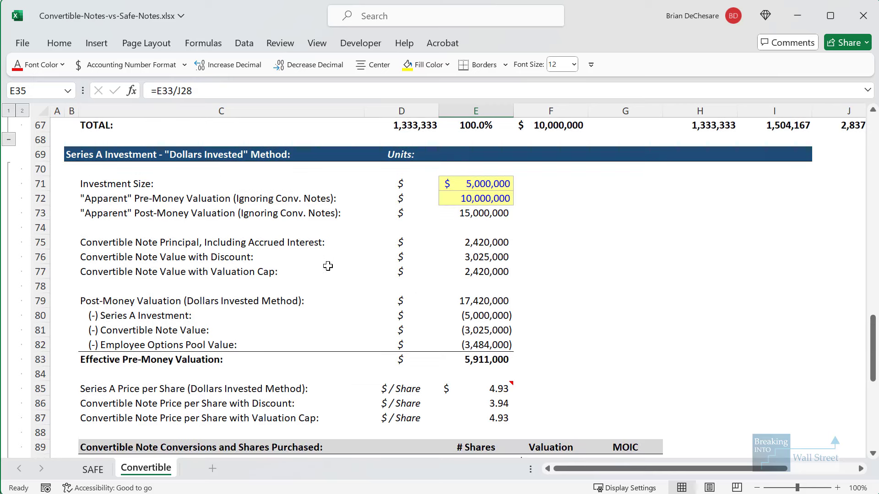
click(213, 155)
click(214, 201)
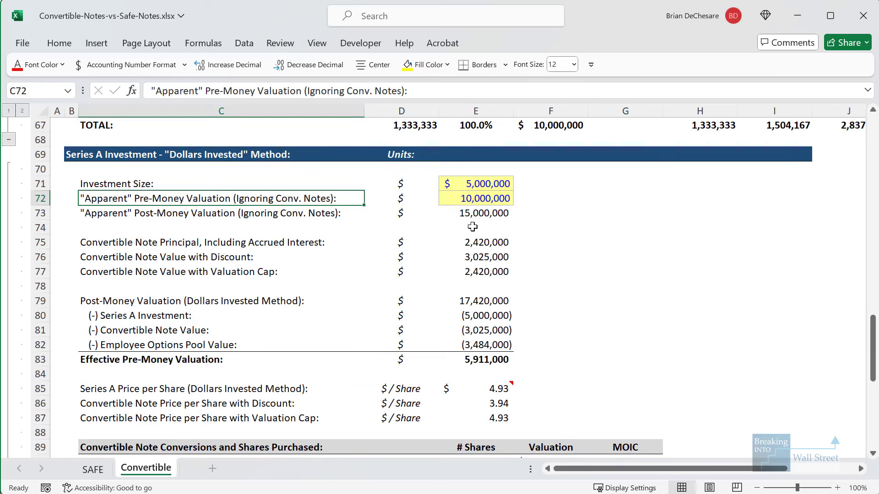
click(598, 311)
click(498, 299)
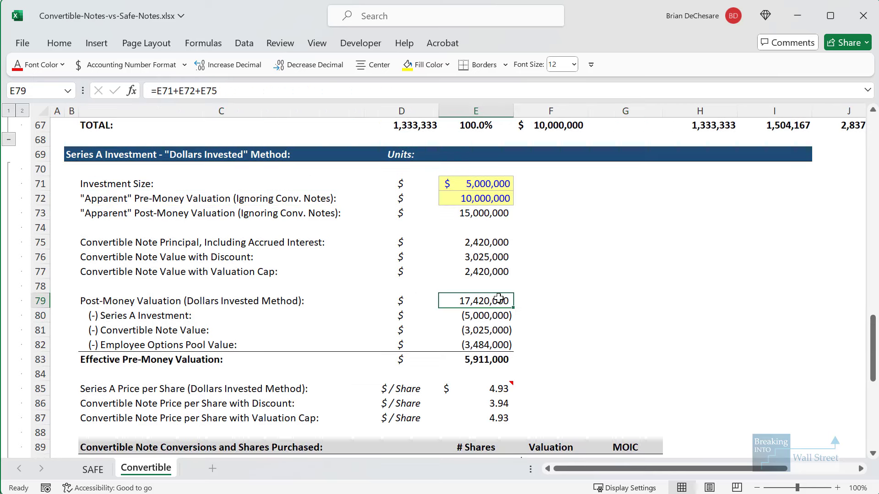
key(F2)
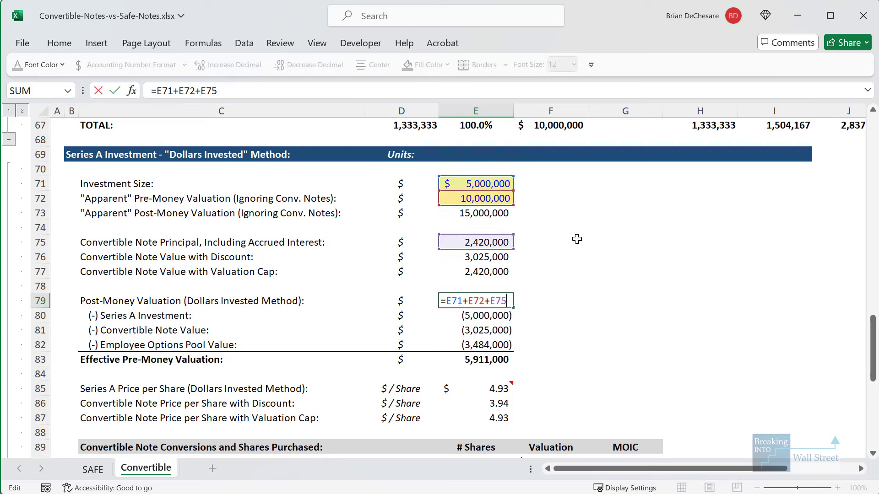
scroll(577, 239, up, 6)
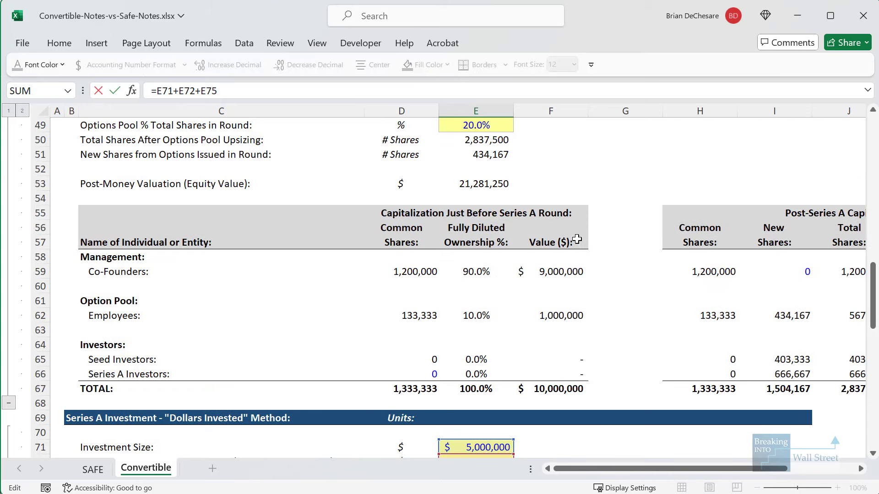
scroll(519, 256, down, 6)
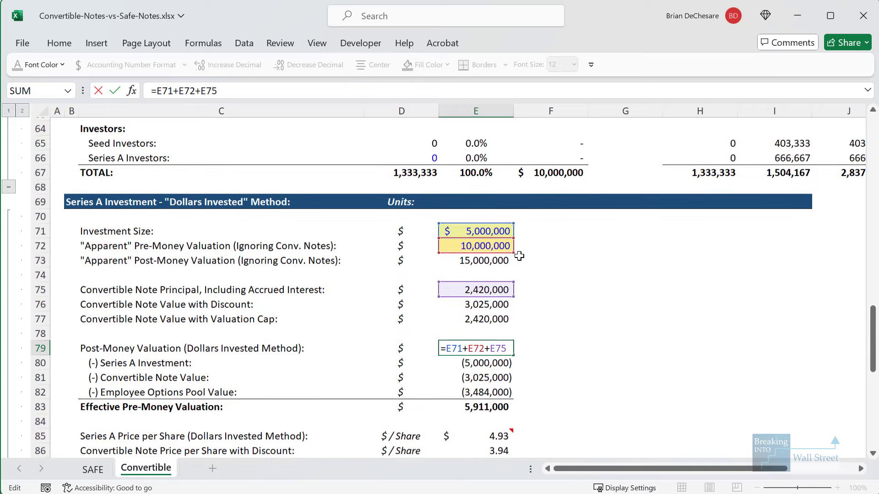
drag(428, 164, 538, 208)
drag(440, 221, 536, 251)
key(Escape)
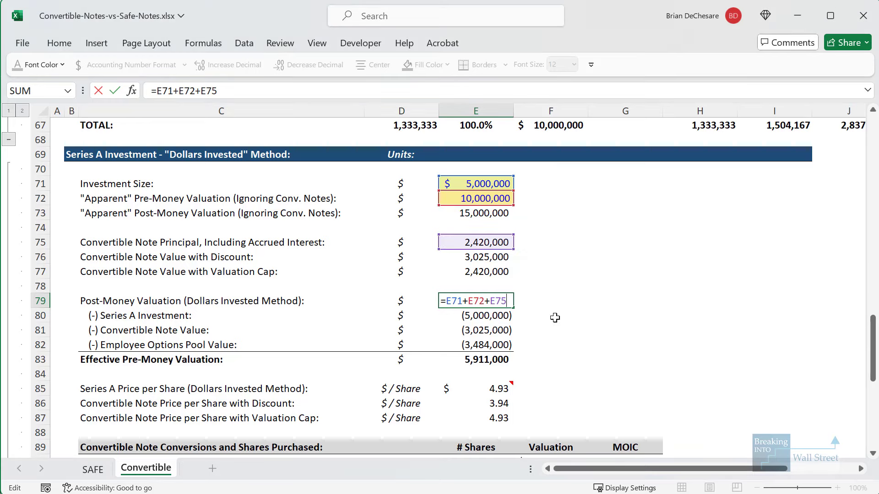
scroll(553, 316, down, 1)
key(ctrl+Return)
key(Down)
key(shift+space)
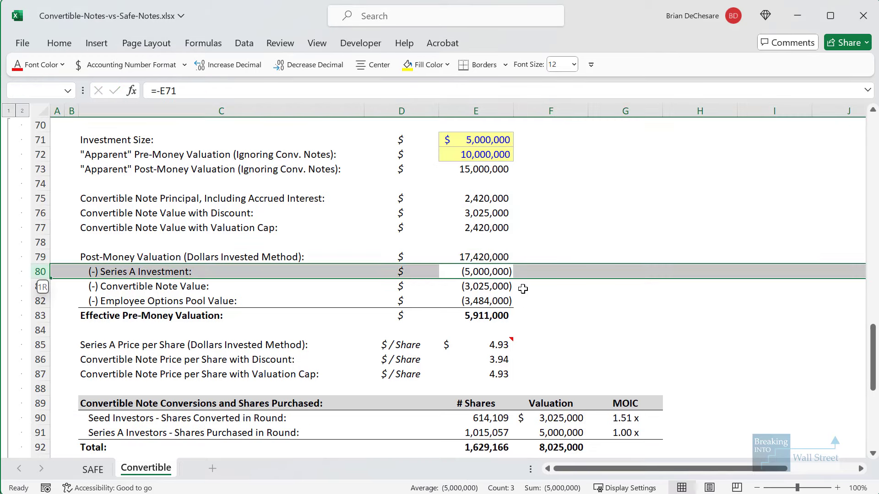
key(Down)
key(shift+space)
key(Down)
key(shift+space)
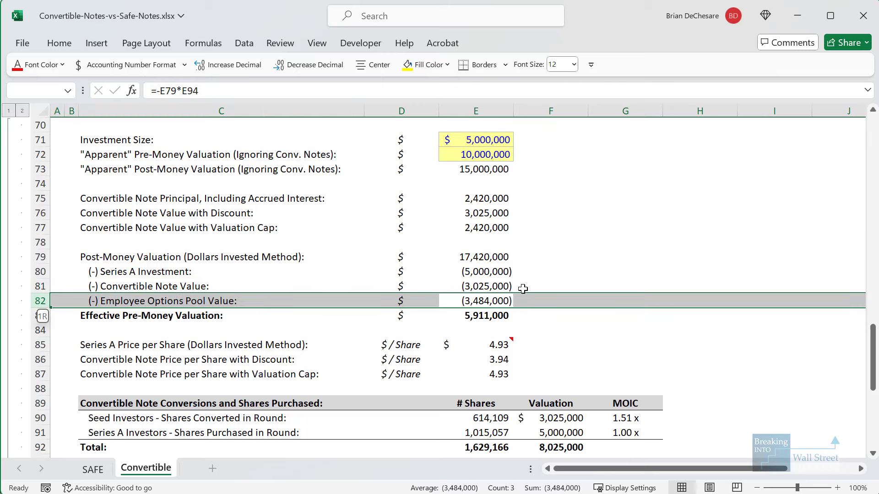
key(Down)
key(F2)
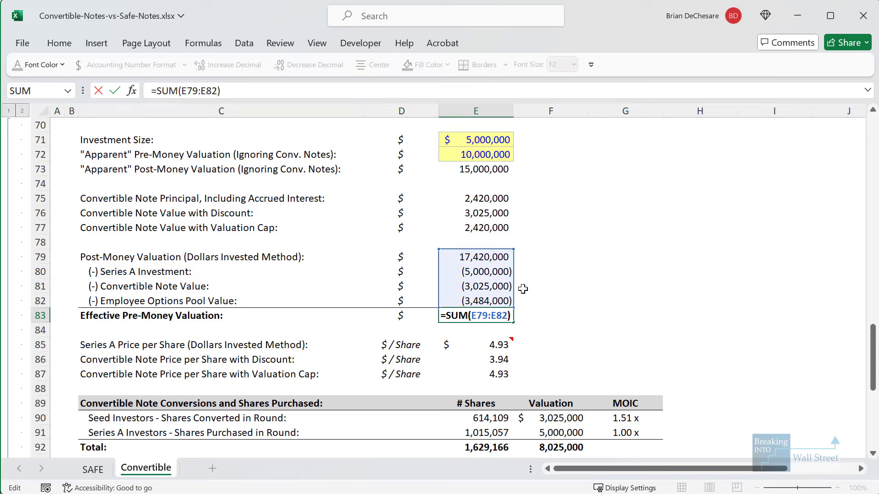
key(Escape)
scroll(523, 289, down, 7)
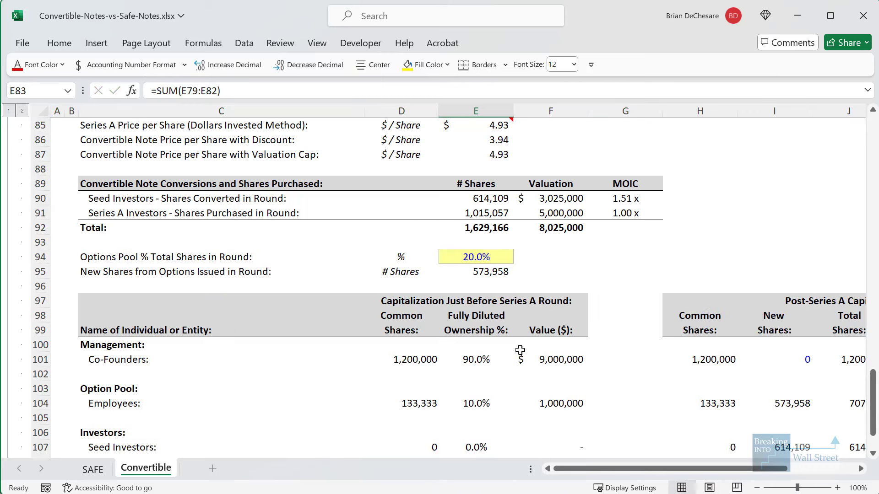
scroll(517, 291, up, 3)
drag(499, 247, 579, 271)
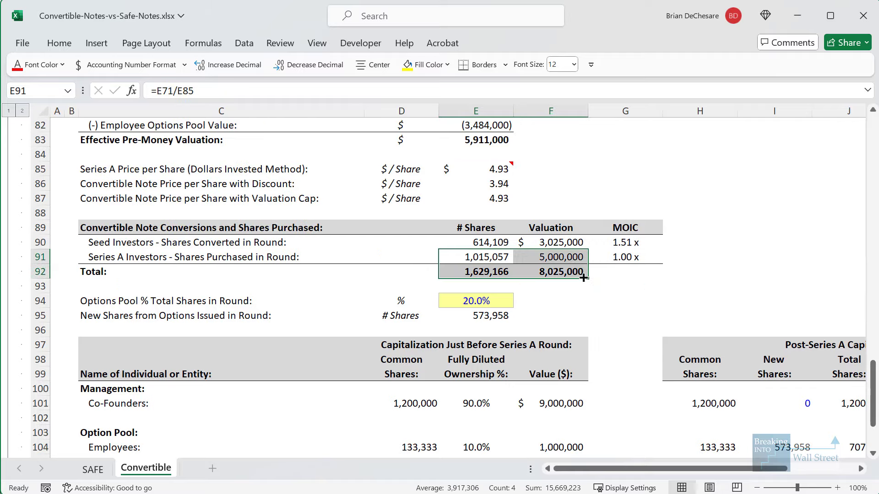
scroll(579, 272, down, 2)
drag(685, 469, 753, 470)
scroll(523, 289, down, 3)
click(629, 403)
drag(668, 345, 732, 386)
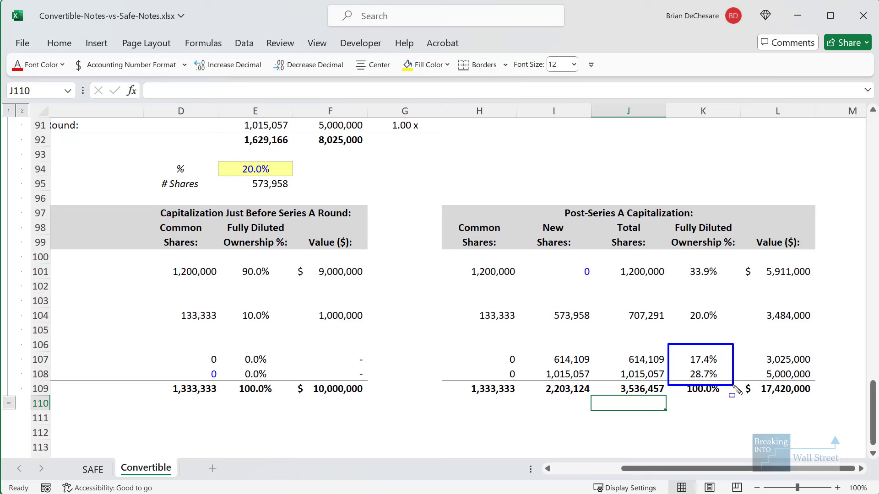
drag(681, 253, 729, 284)
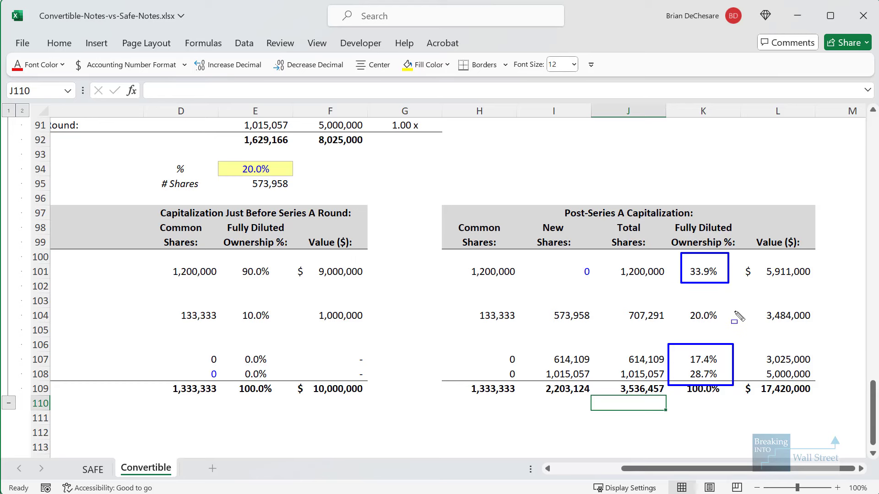
key(Escape)
click(576, 467)
scroll(490, 326, up, 2)
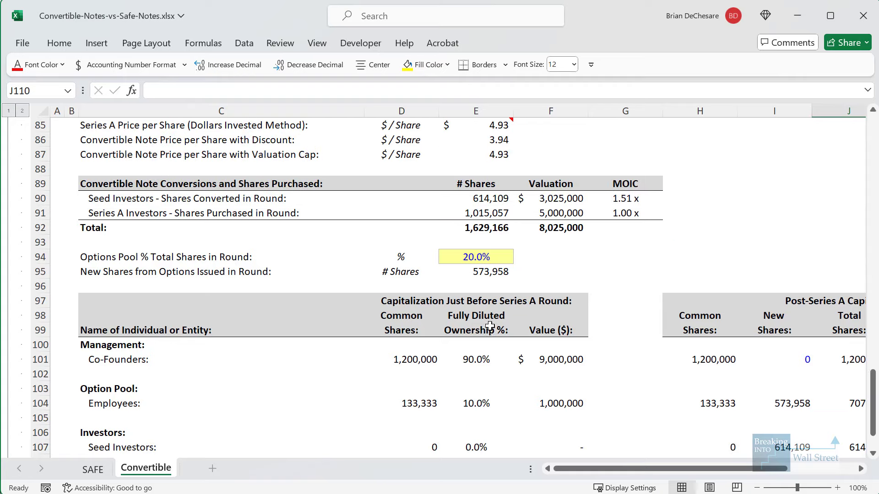
click(480, 287)
click(480, 272)
scroll(479, 270, up, 3)
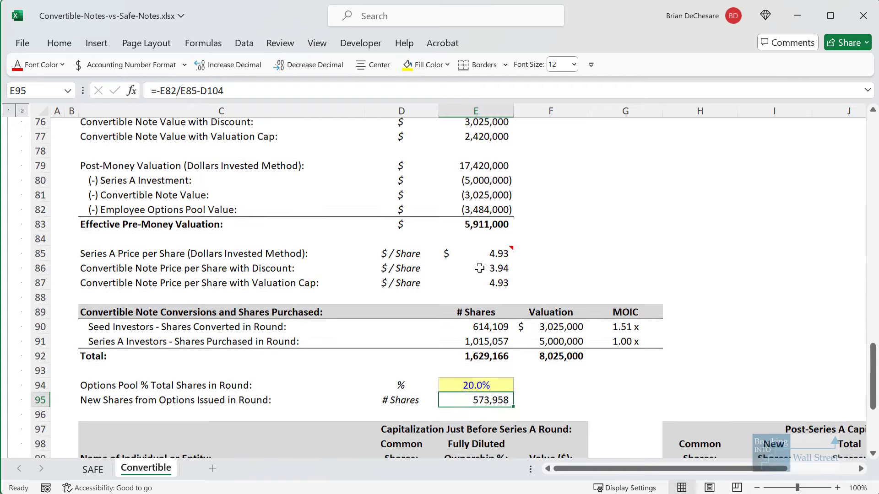
scroll(479, 269, up, 2)
click(459, 271)
scroll(453, 270, up, 1)
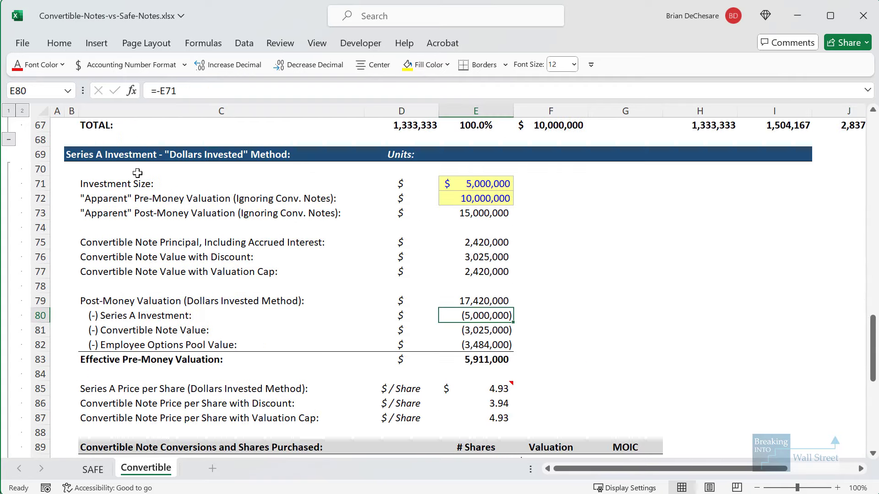
click(137, 173)
click(173, 148)
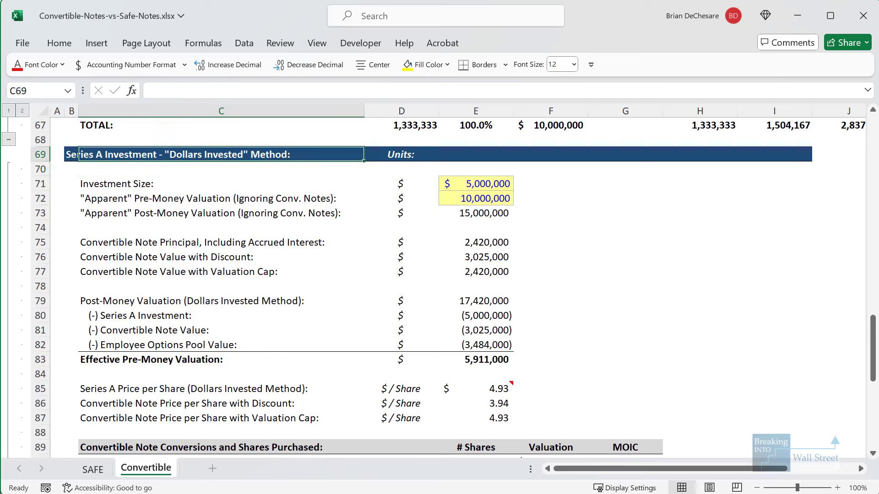